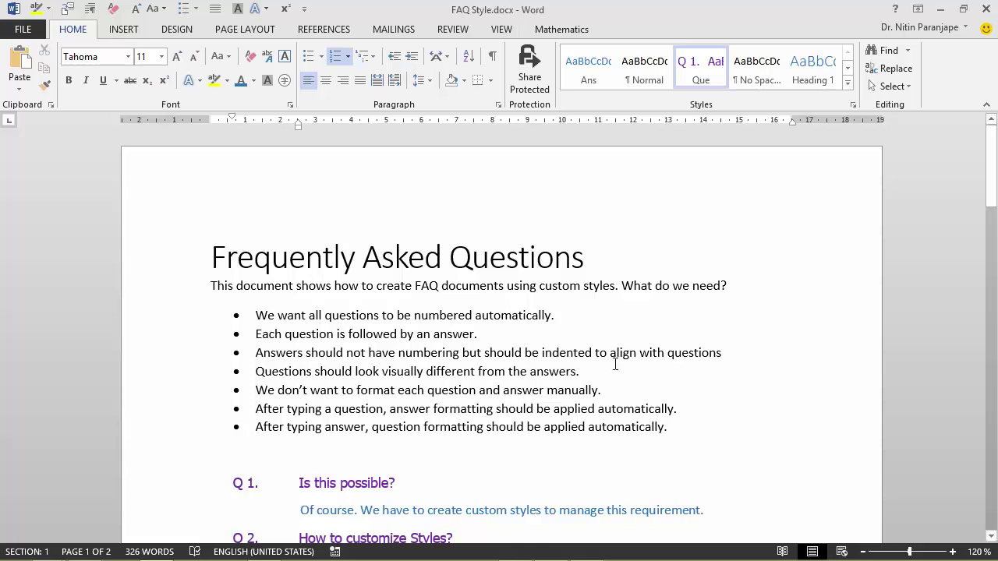
Start a new blank document and paste a paragraph of sample text about online video
scroll(613, 364, "down", 2)
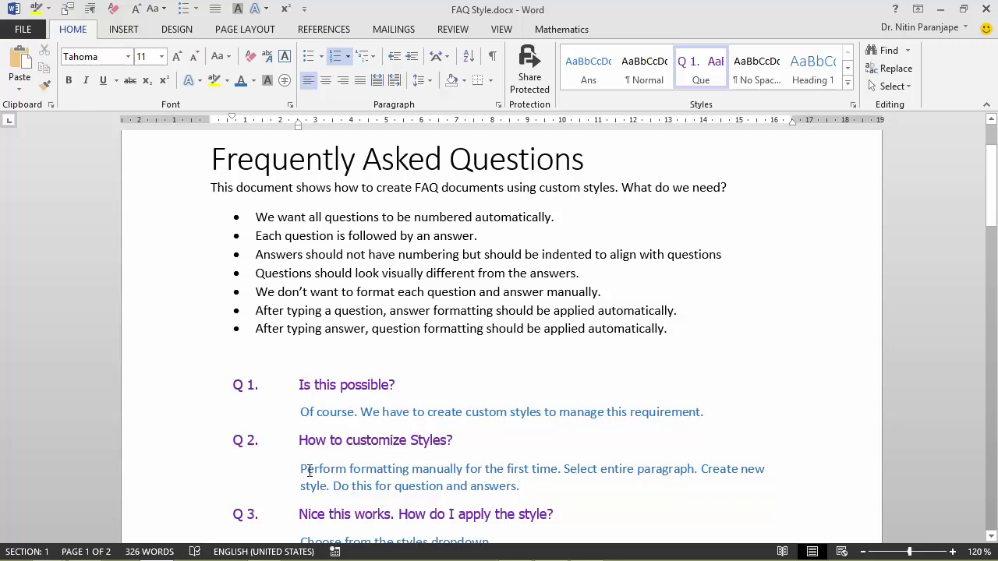
scroll(310, 471, "down", 4)
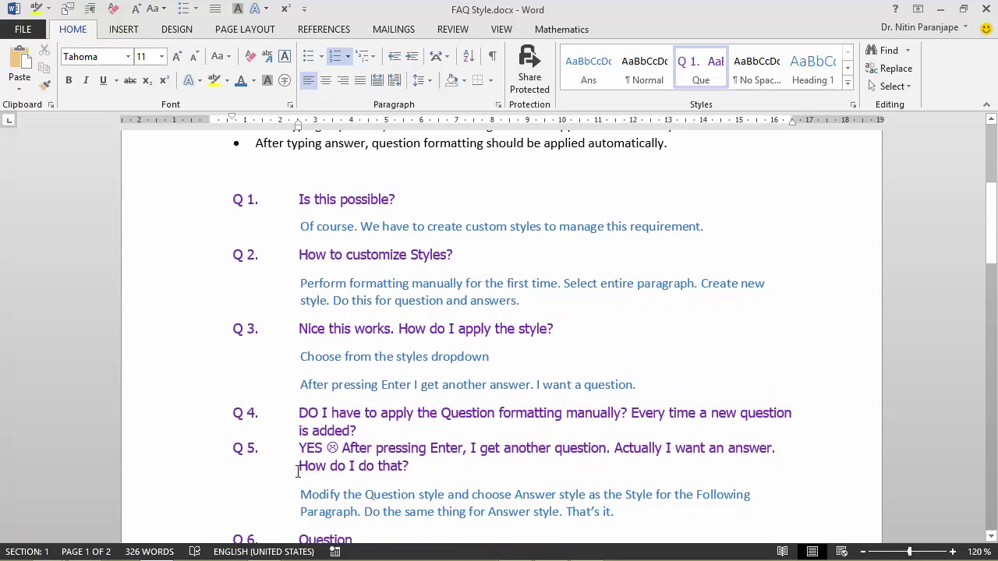
scroll(297, 471, "up", 3)
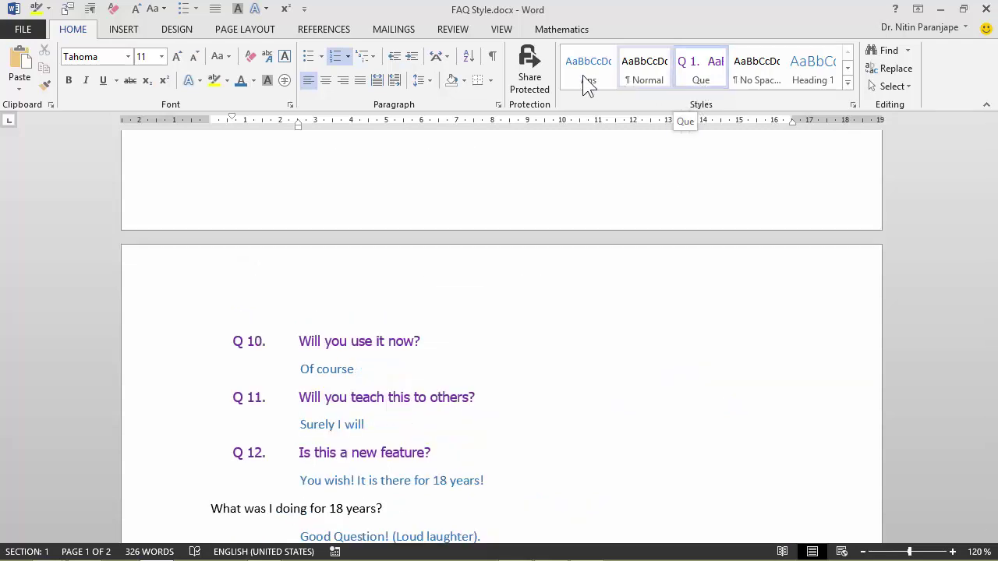
left_click(583, 78)
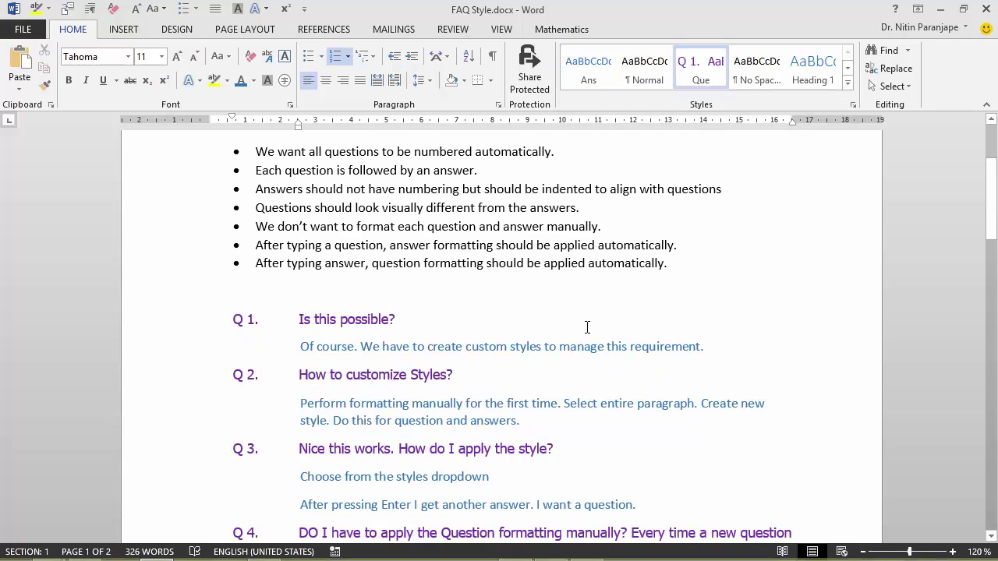
key("ctrl+n")
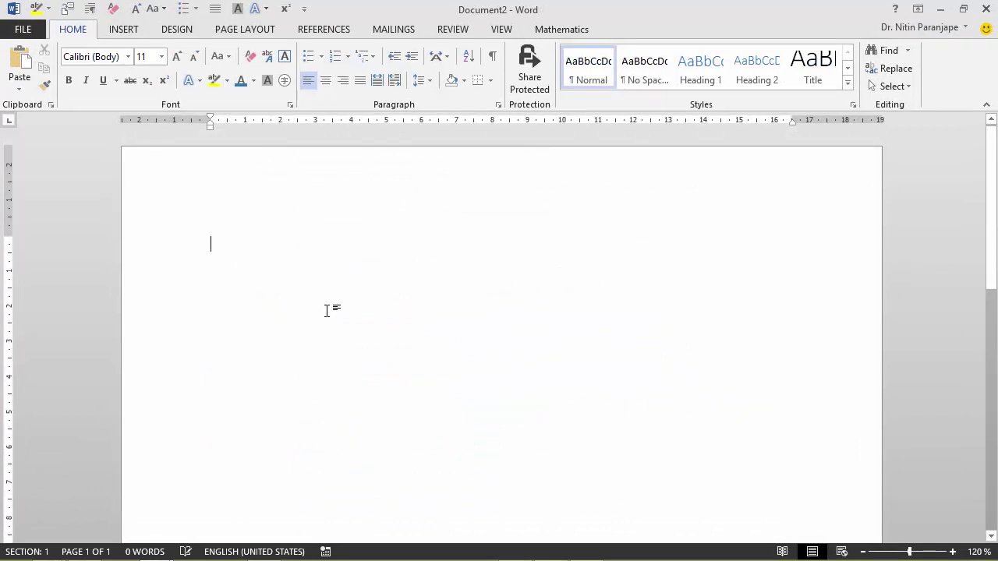
type("Video provides a powerful way to help you prove your point. When you click Online Video, you can paste in the embed code for the video you want to add.")
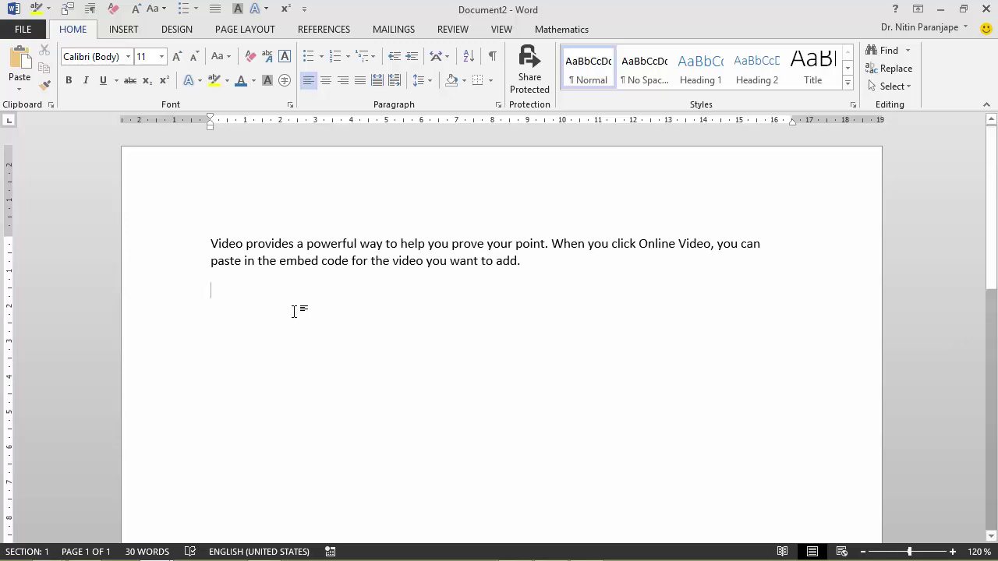
Turn the sample paragraph into numbered list item 1
left_click(280, 261)
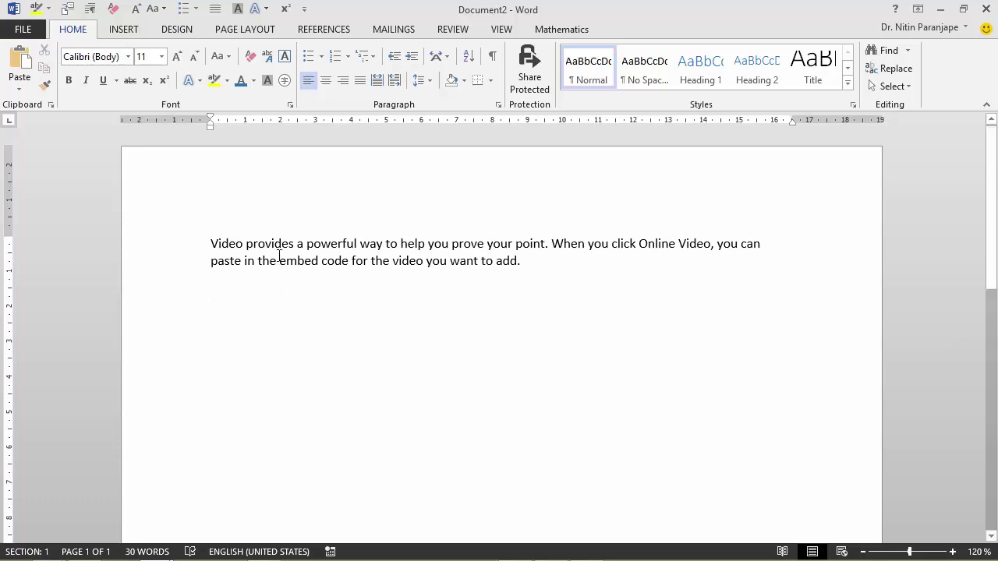
left_click(334, 58)
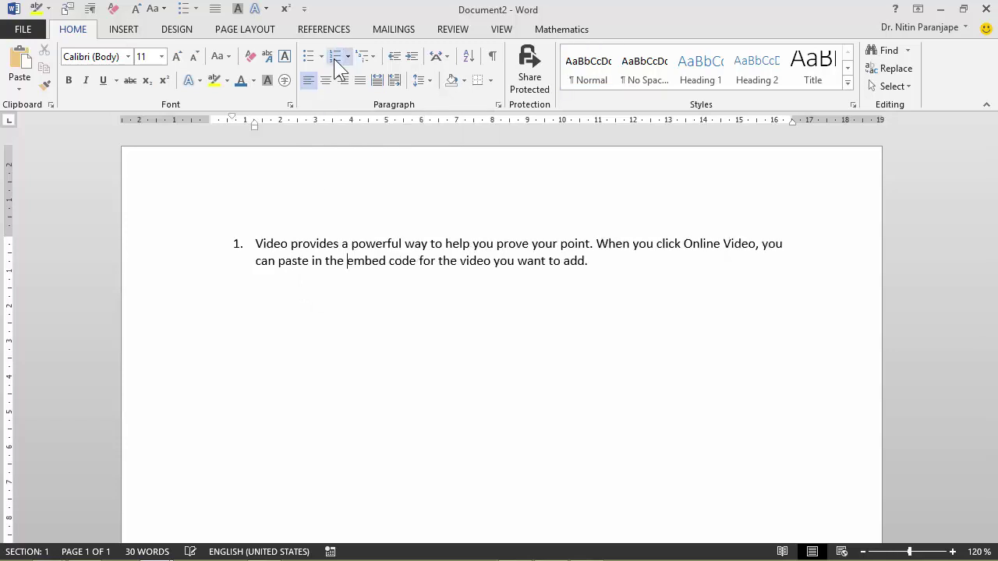
left_click(255, 243)
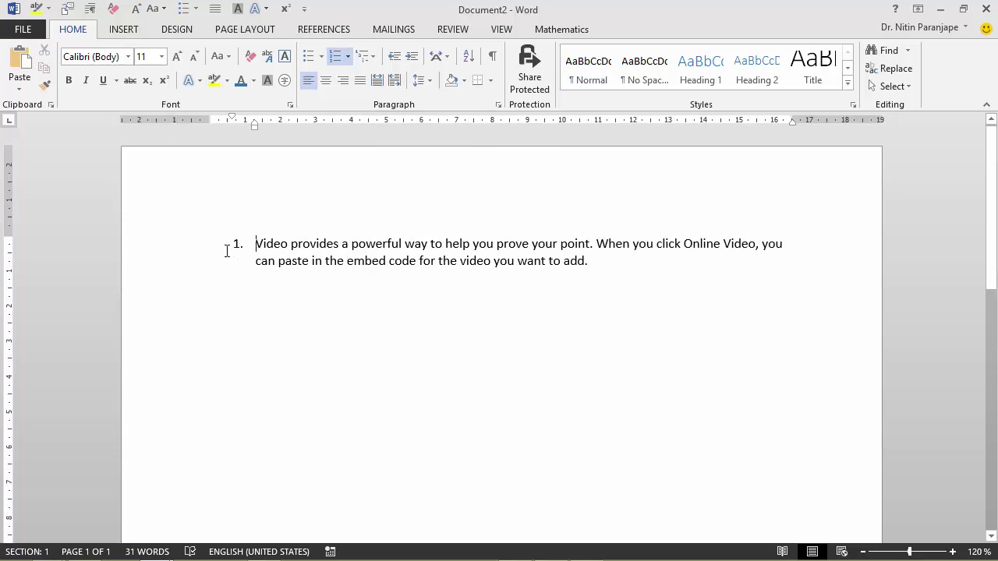
left_click(348, 57)
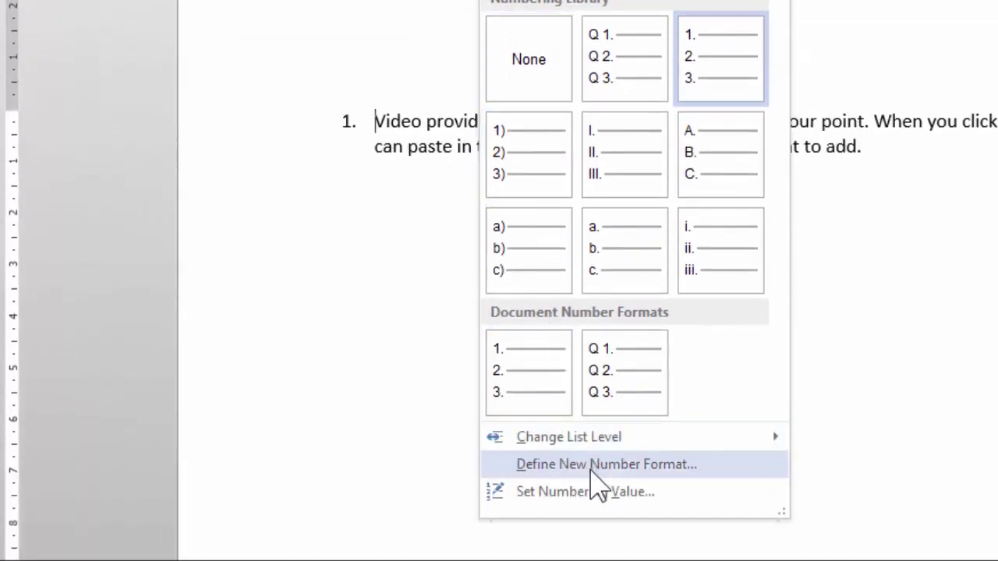
Define a custom number format with a 'Q' prefix so the item reads 'Q 1.'
left_click(592, 468)
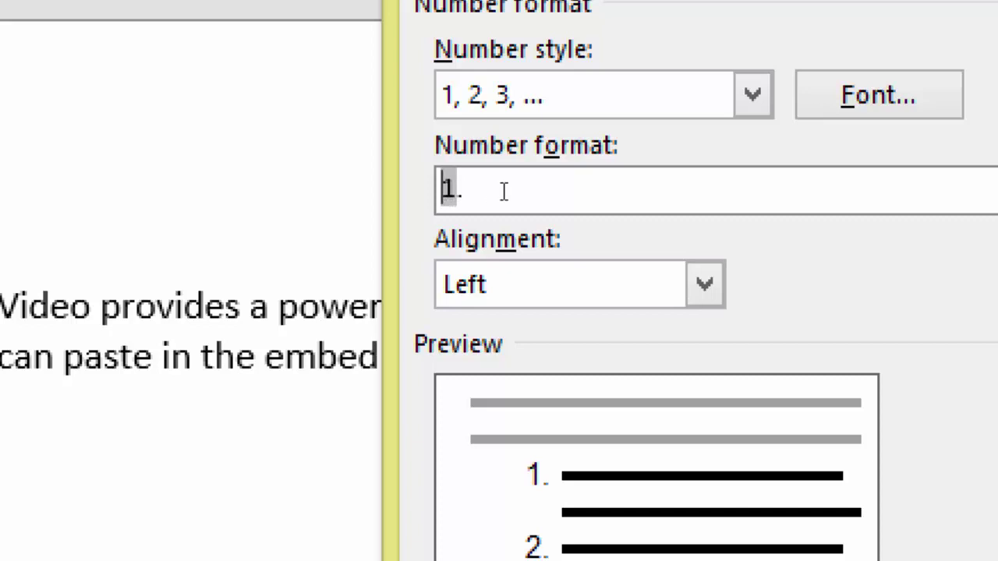
type("Q")
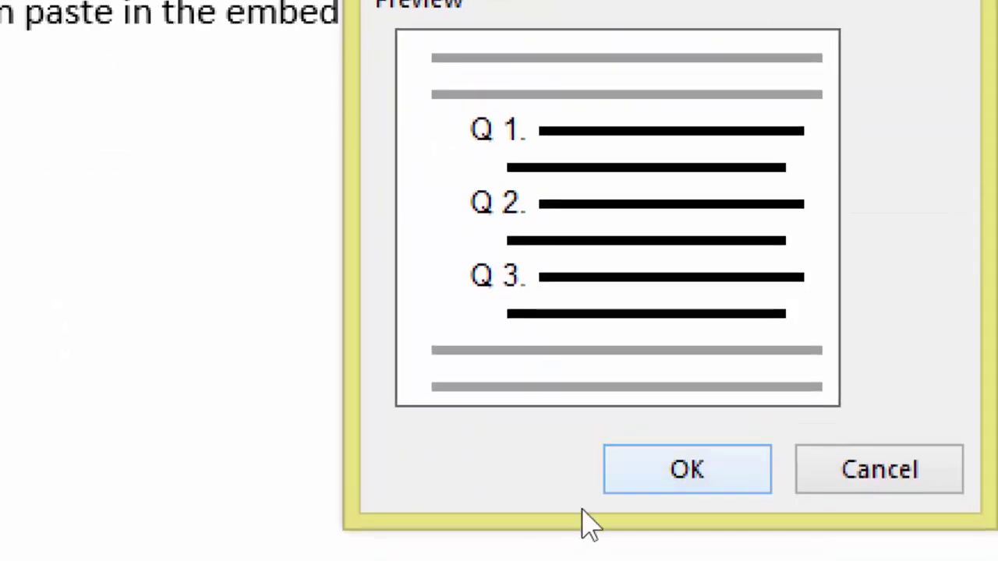
key("Return")
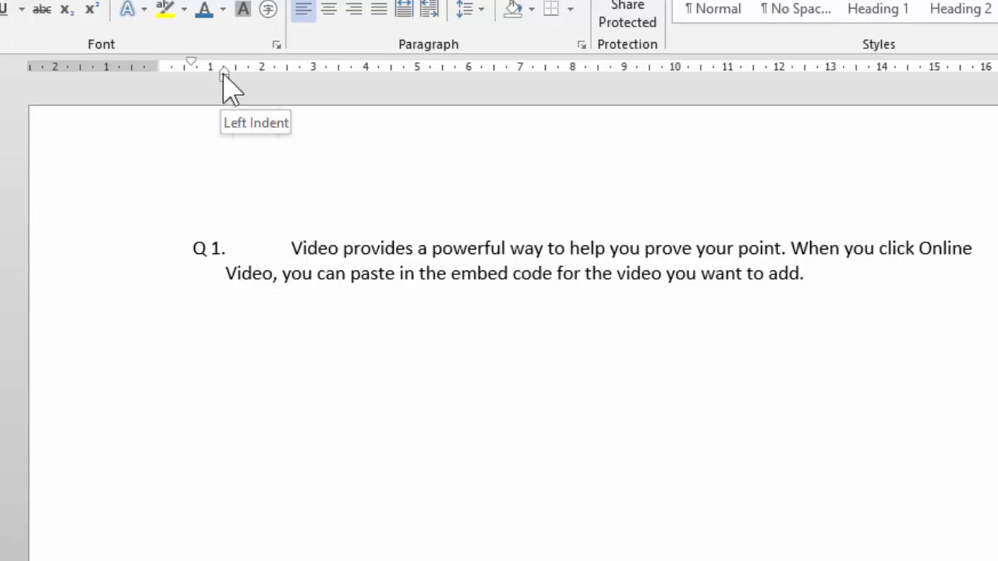
Align the wrapped line under the item text and make the paragraph Green, Accent 6, Darker 25% at 12 pt
left_click_drag(224, 71, 259, 79)
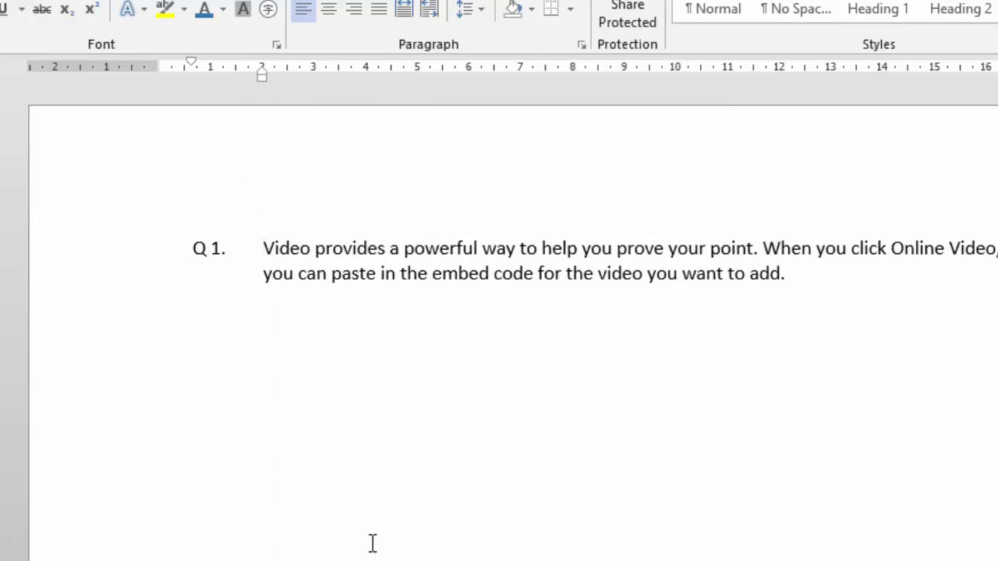
left_click_drag(794, 274, 260, 263)
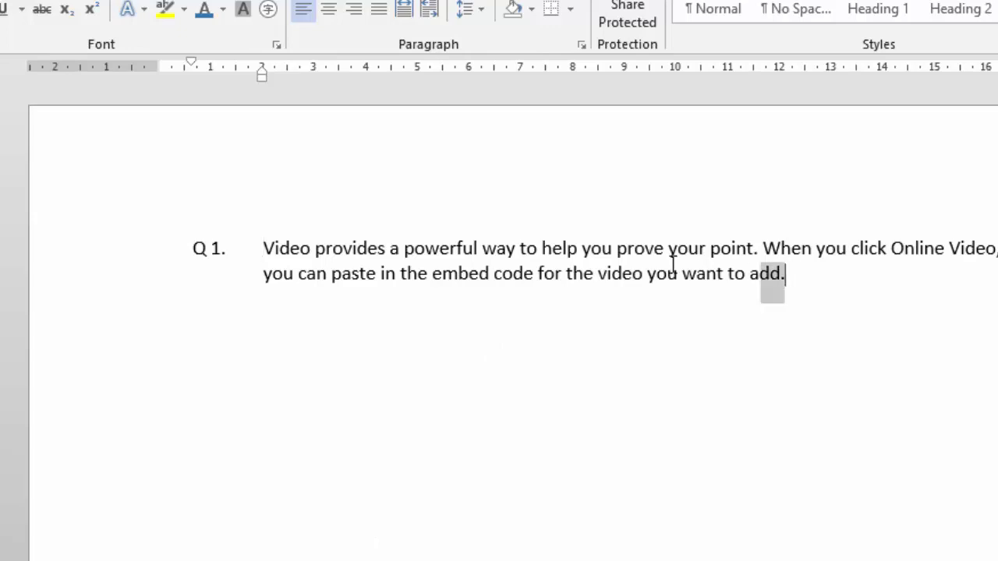
mouse_move(335, 268)
left_mouse_down()
mouse_move(318, 262)
mouse_move(330, 261)
left_mouse_up()
left_click(309, 95)
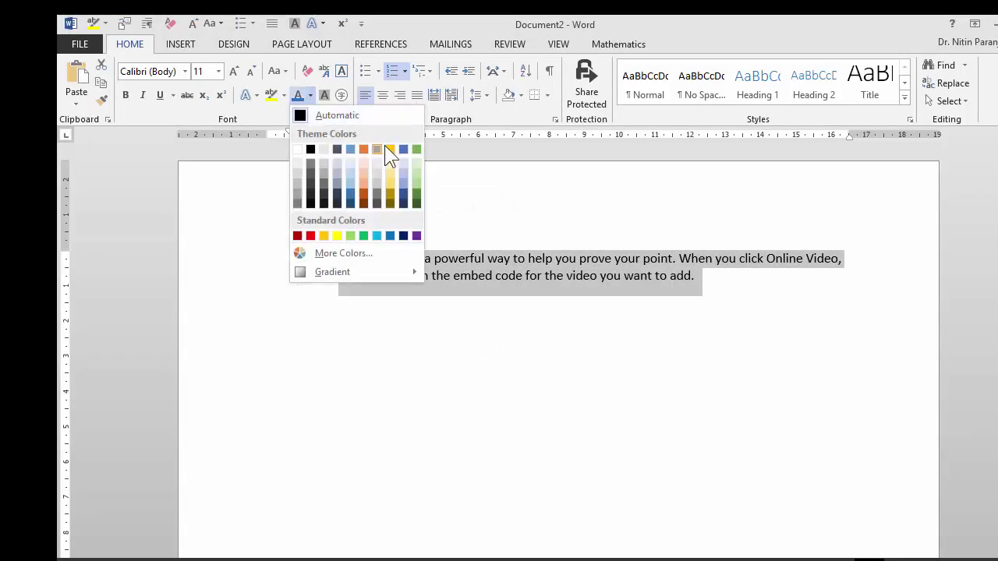
left_click(417, 195)
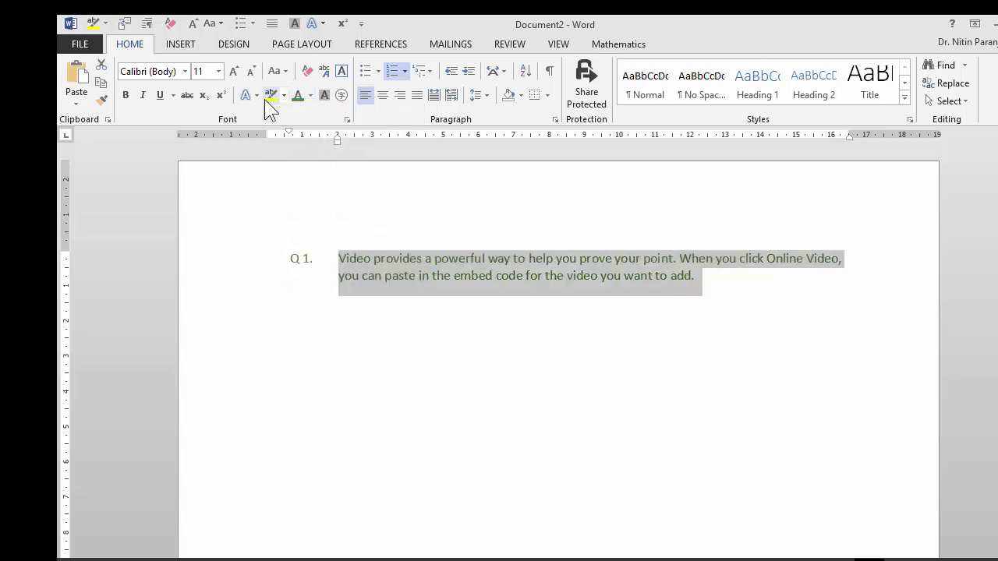
left_click(233, 71)
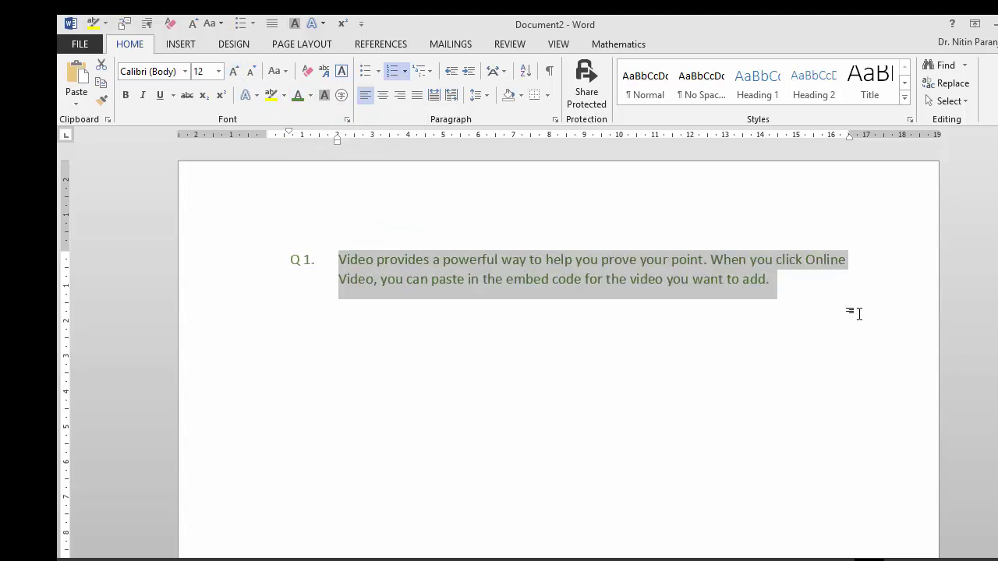
left_click(792, 285)
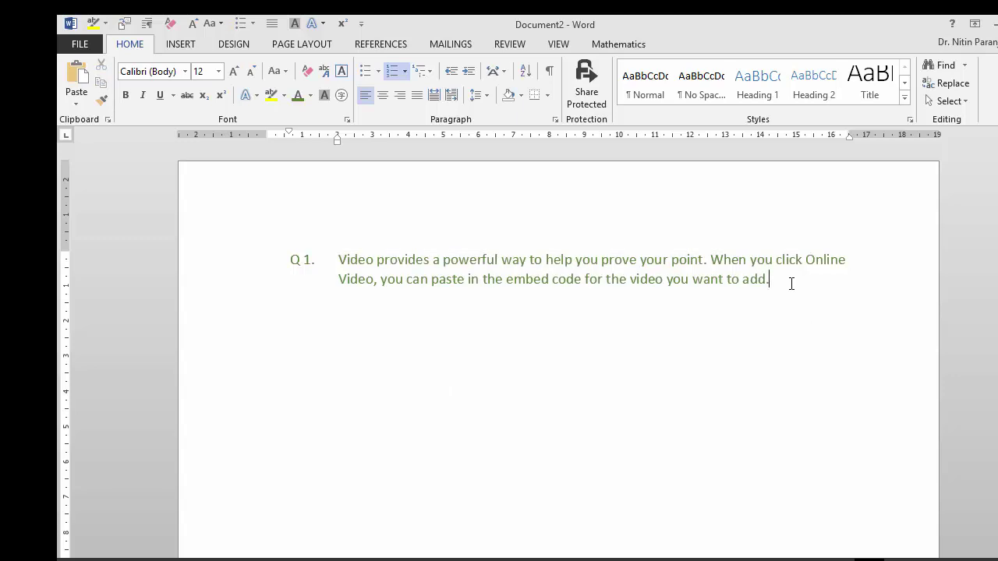
Create a style named 'Que' from the green Q 1. paragraph's formatting
left_click_drag(791, 283, 331, 258)
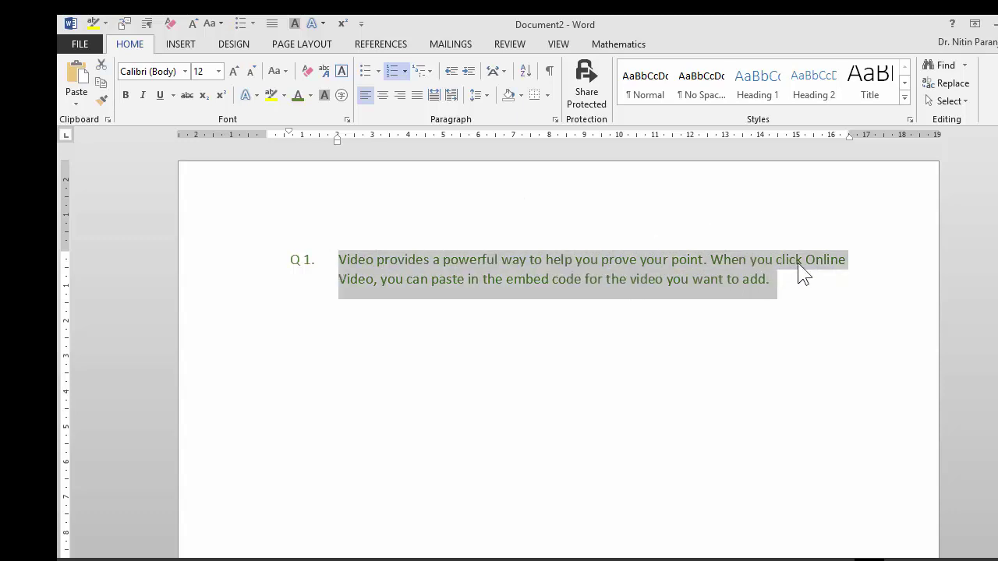
left_click(905, 99)
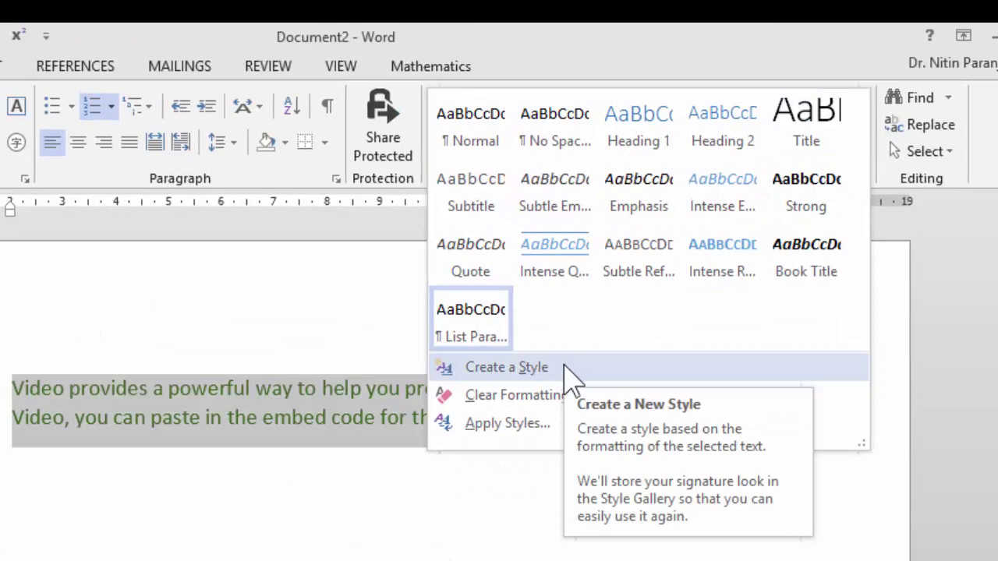
left_click(568, 374)
left_click_drag(15, 67, 300, 483)
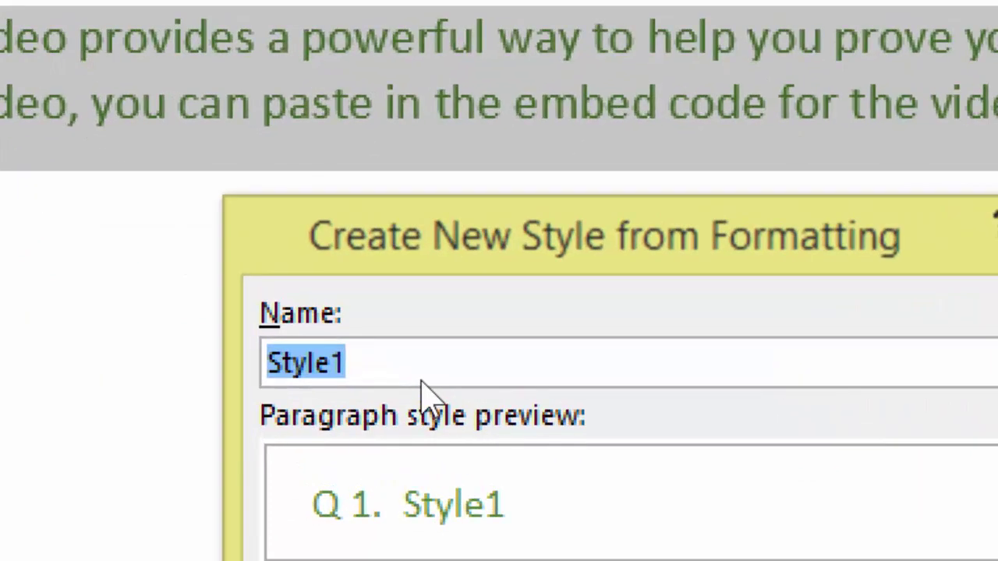
type("Que")
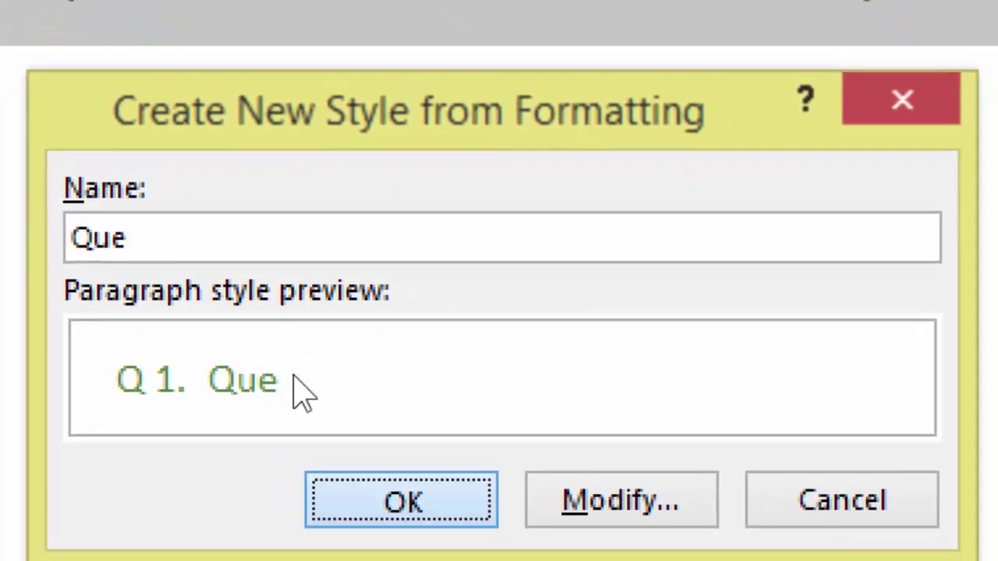
key("Return")
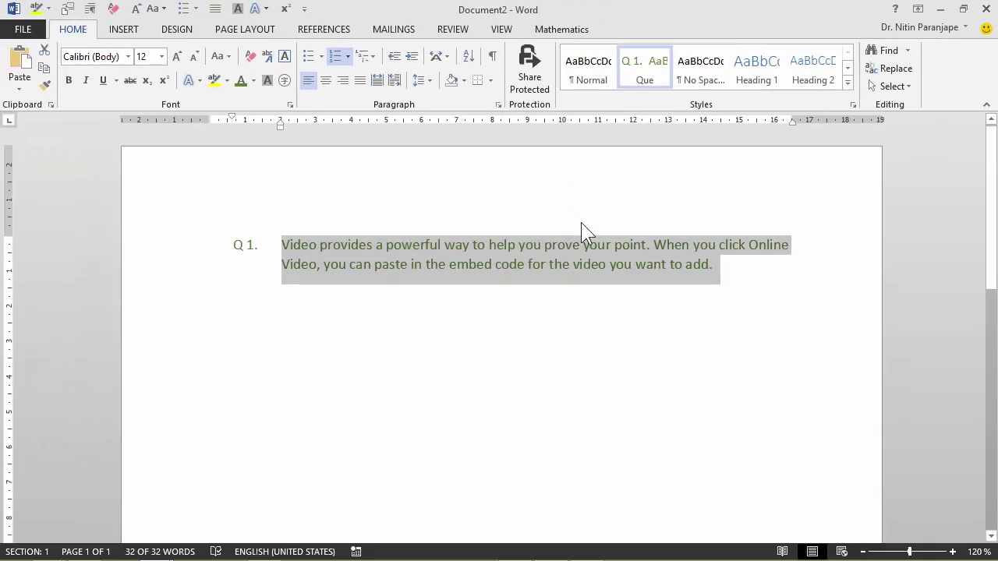
Add an unnumbered Normal-style paragraph of sample text generated with =rand(1,2)
key("Right")
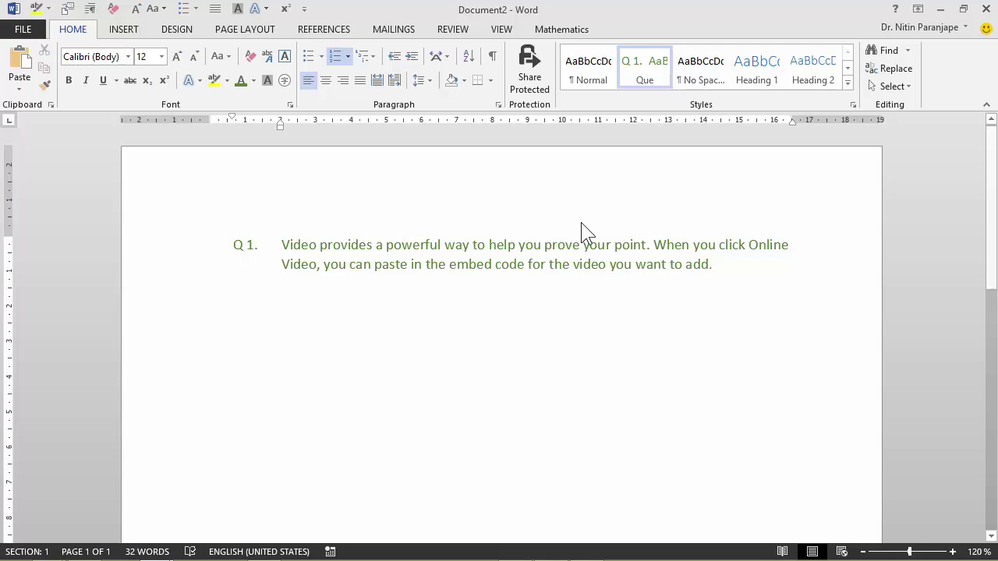
key("Return")
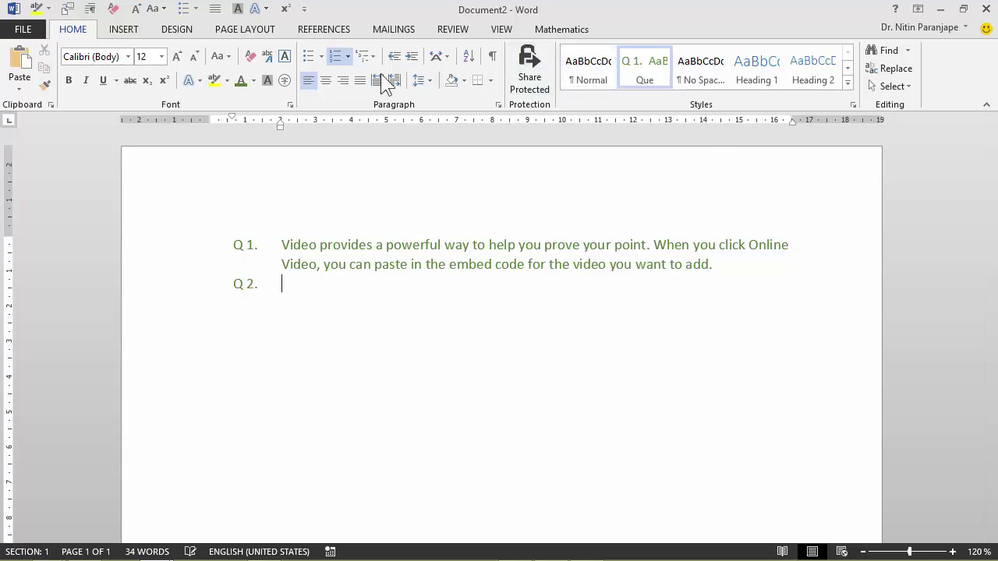
left_click(336, 58)
type("=rand")
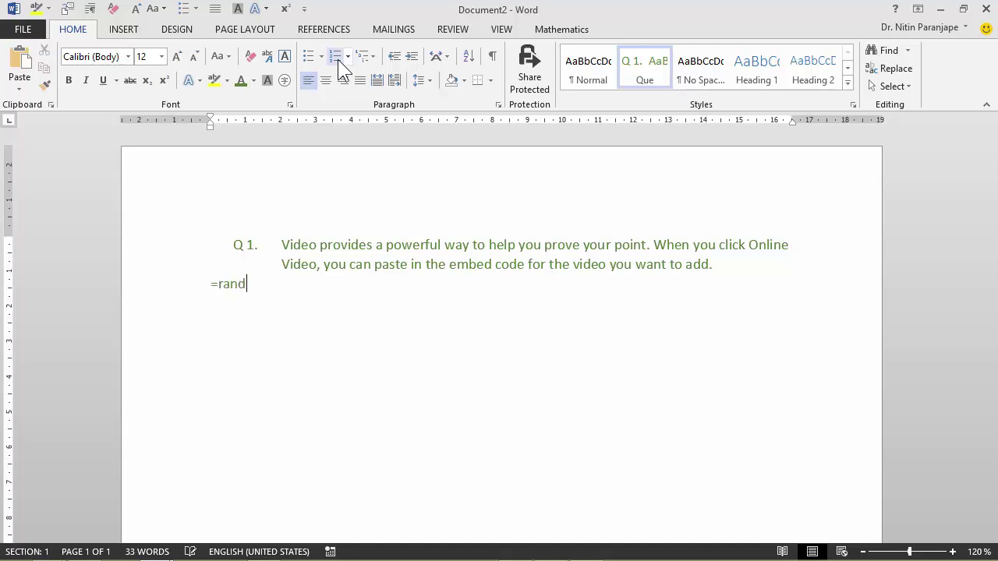
type("(1,2)")
key("shift+Home")
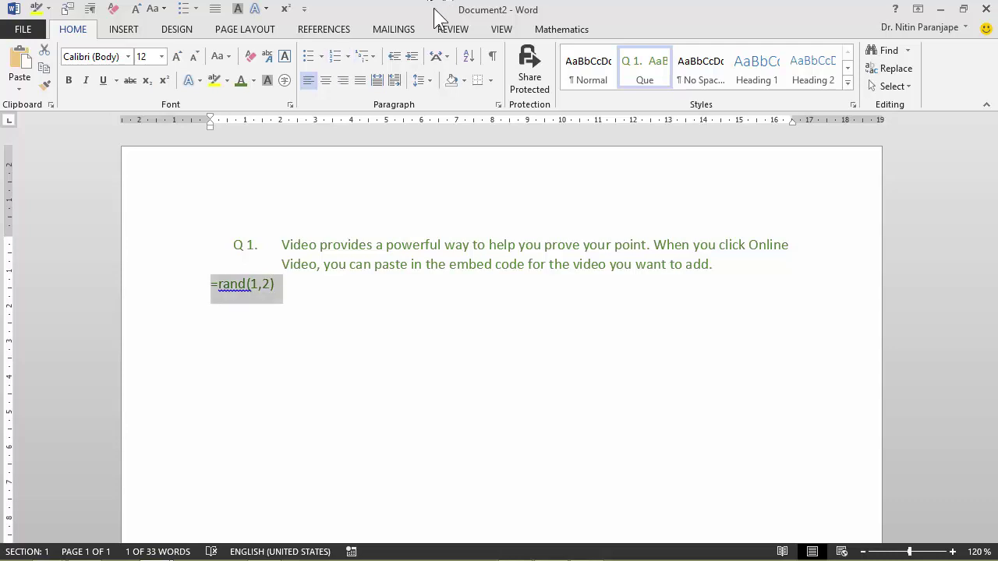
left_click(576, 78)
key("End")
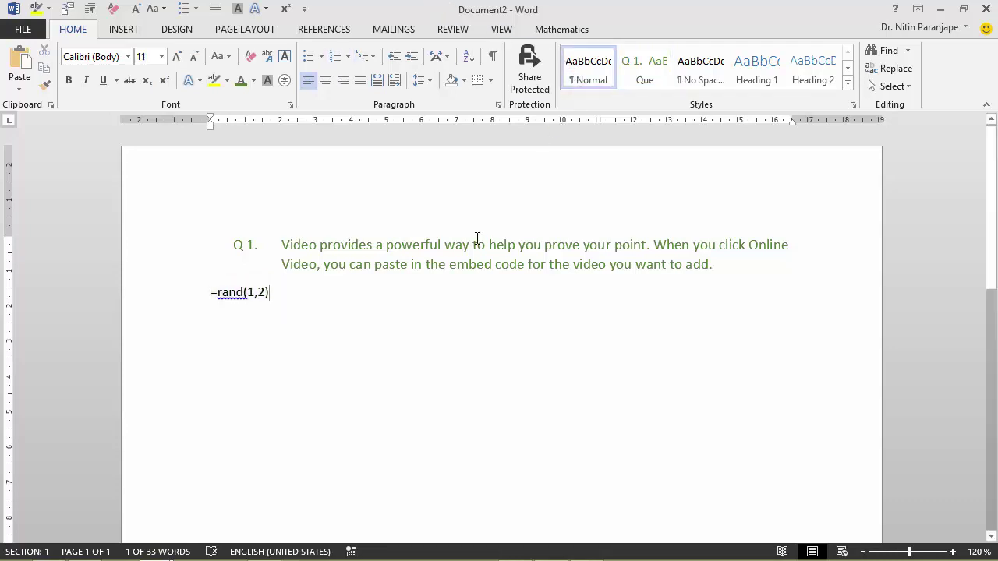
key("Return")
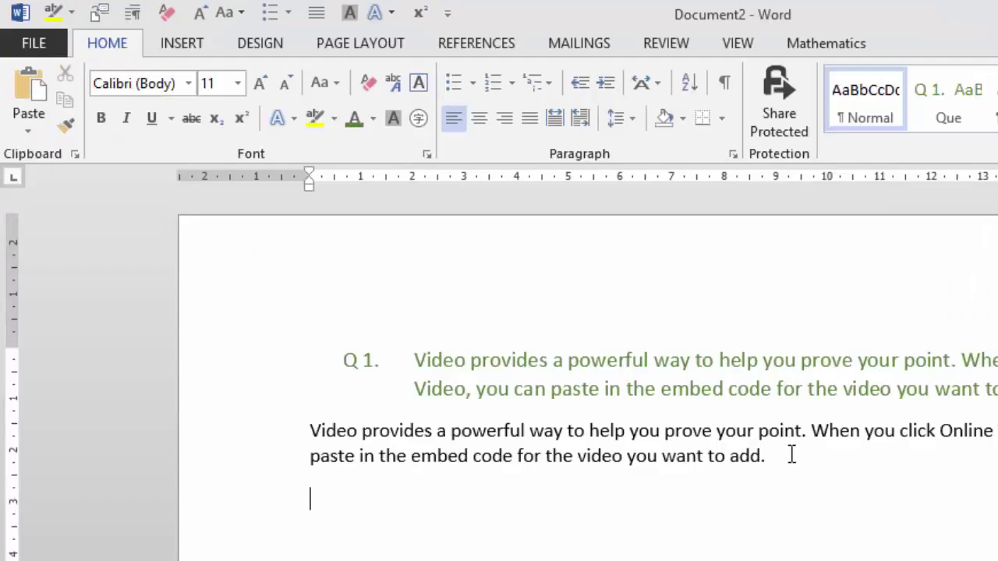
Indent the new black paragraph two steps
left_click_drag(538, 309, 184, 291)
left_click(606, 83)
left_click(606, 83)
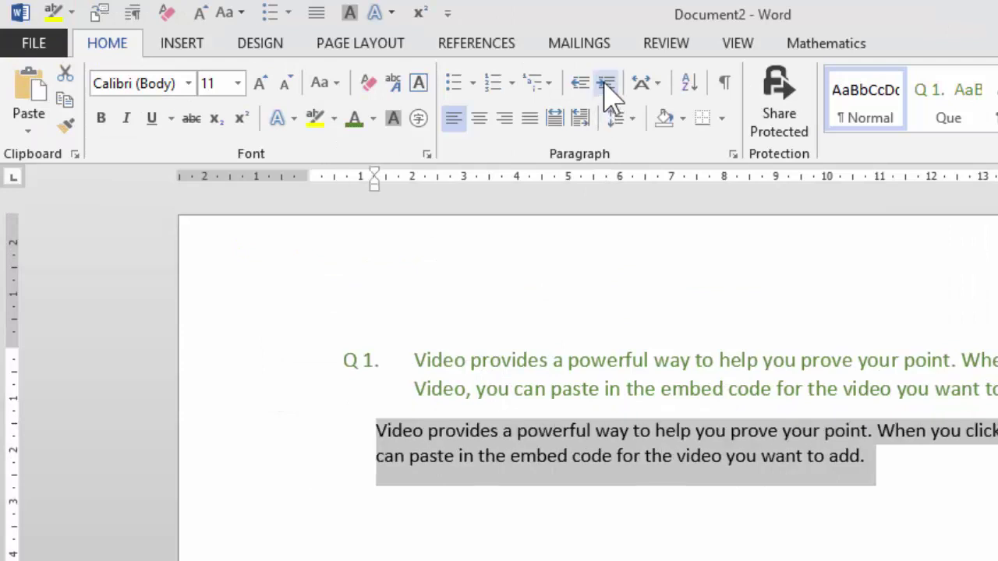
Indent the answer paragraph one more step and colour it Gold, Accent 4, Darker 25%
left_click(605, 83)
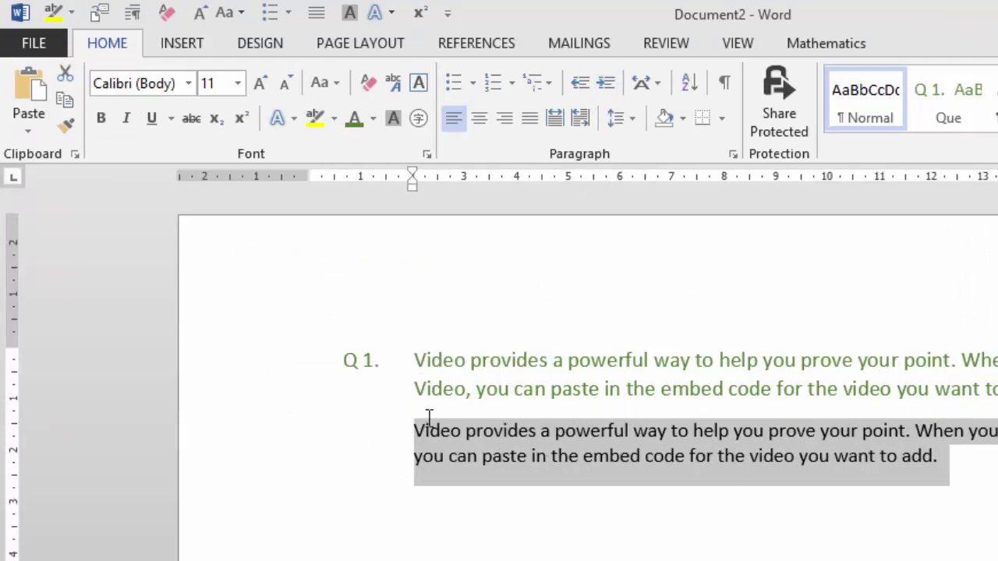
left_click(467, 458)
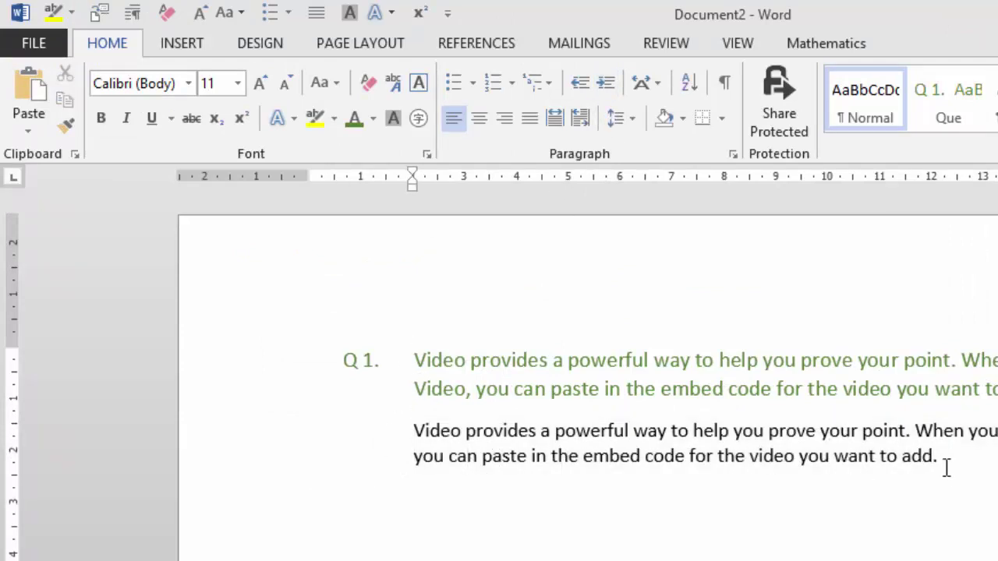
left_click_drag(948, 460, 385, 423)
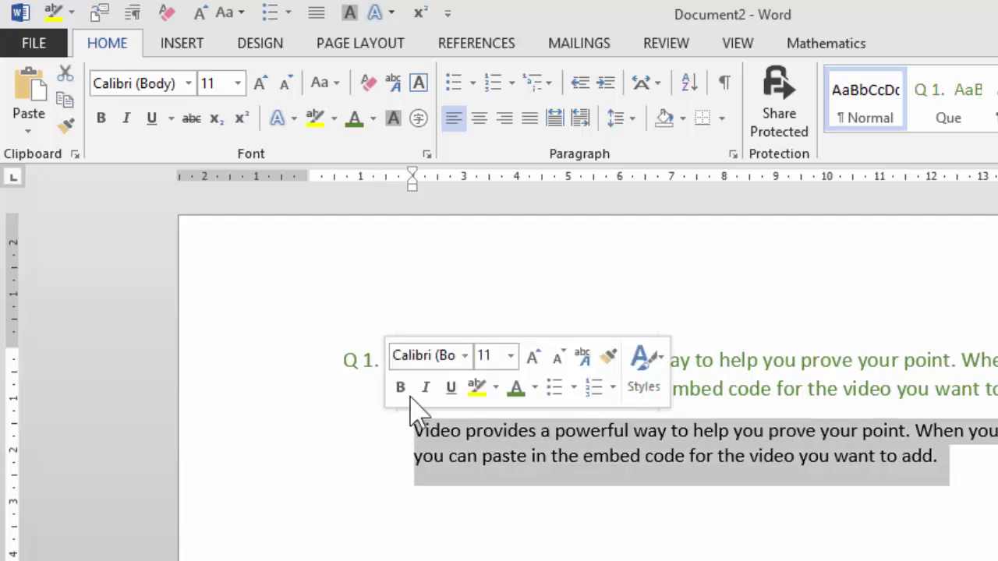
left_click(373, 118)
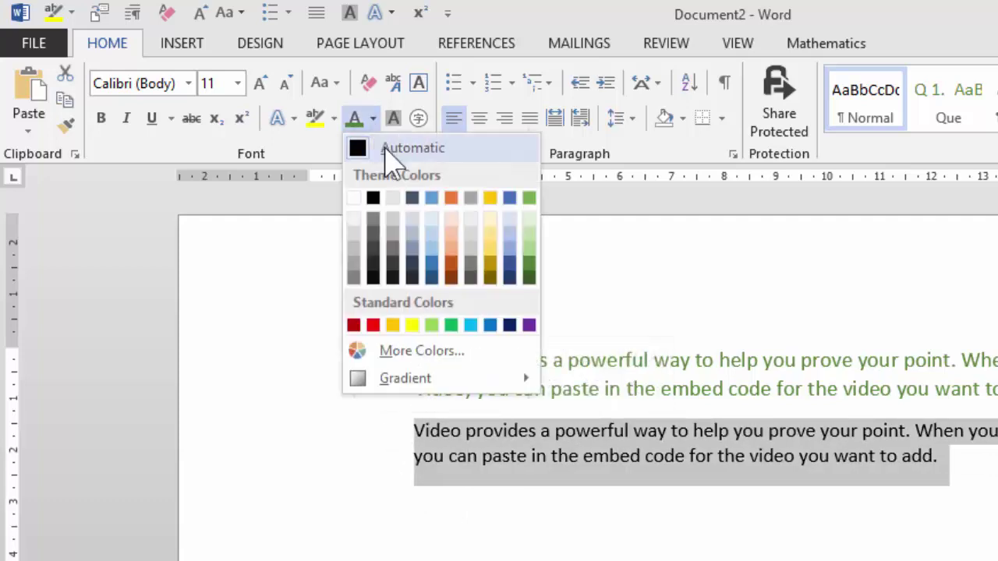
left_click(491, 269)
left_click(974, 514)
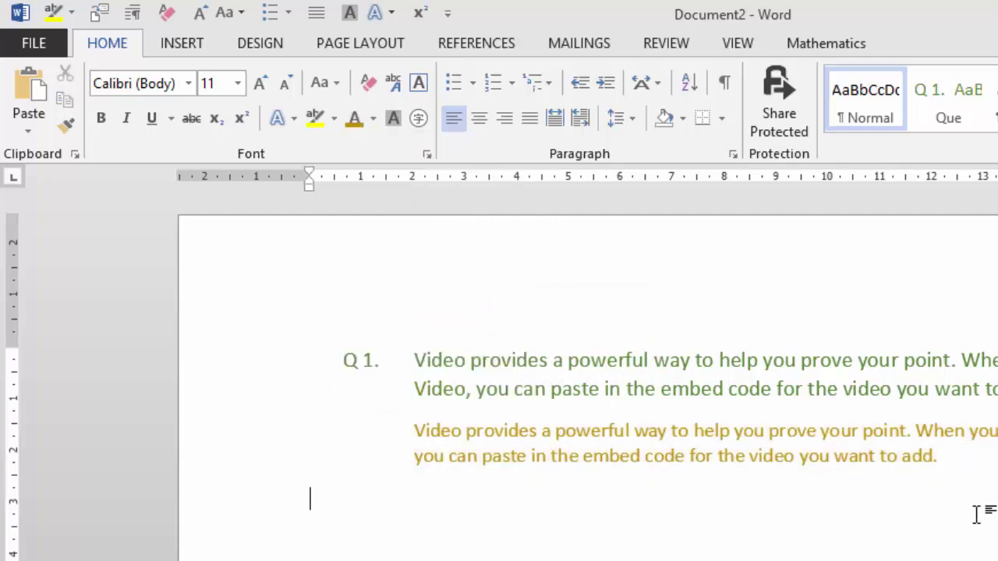
left_click(957, 462)
left_click_drag(929, 459, 428, 427)
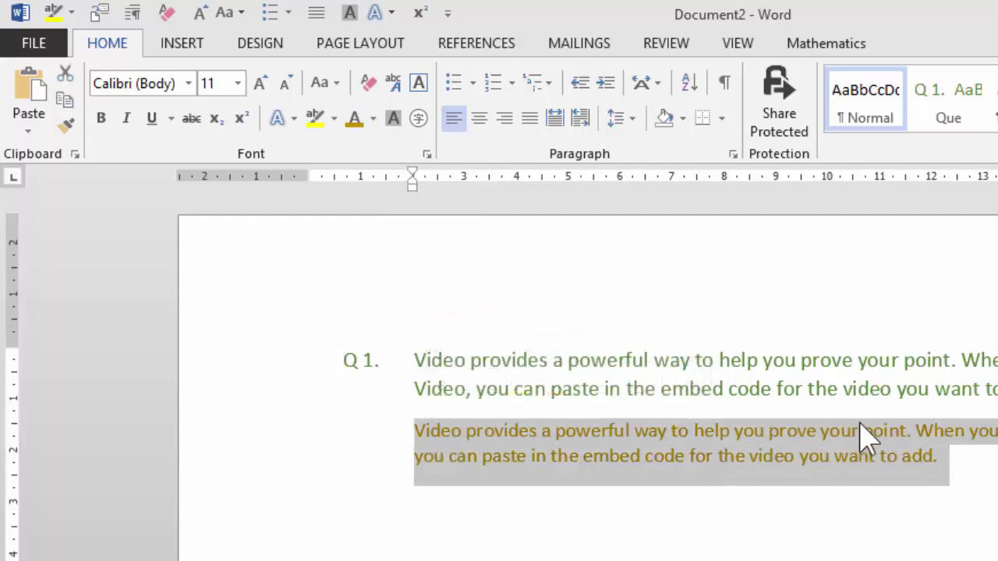
Create a style named 'Ans' from the gold answer paragraph's formatting
left_click(994, 125)
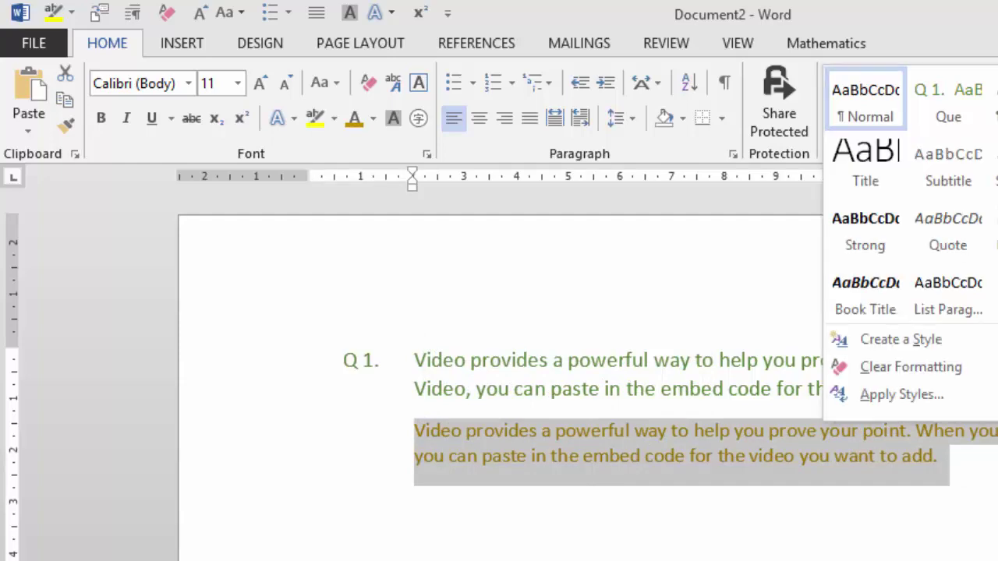
left_click(862, 340)
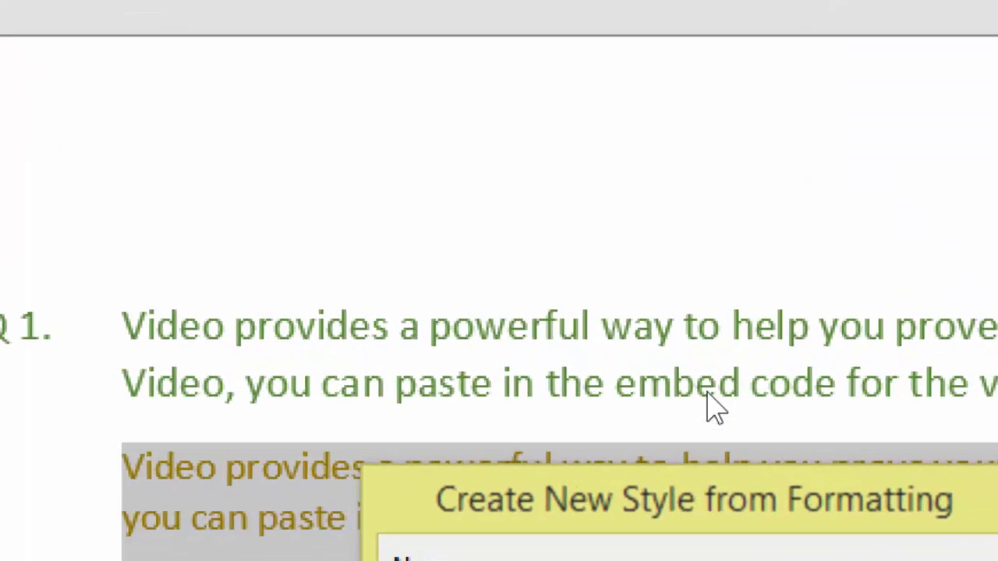
type("As")
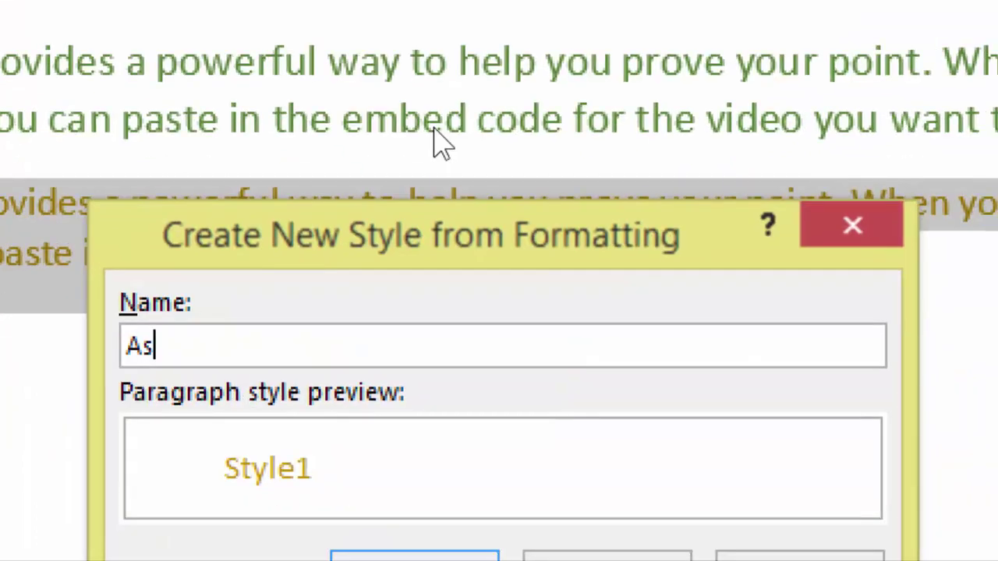
key("BackSpace")
type("ns")
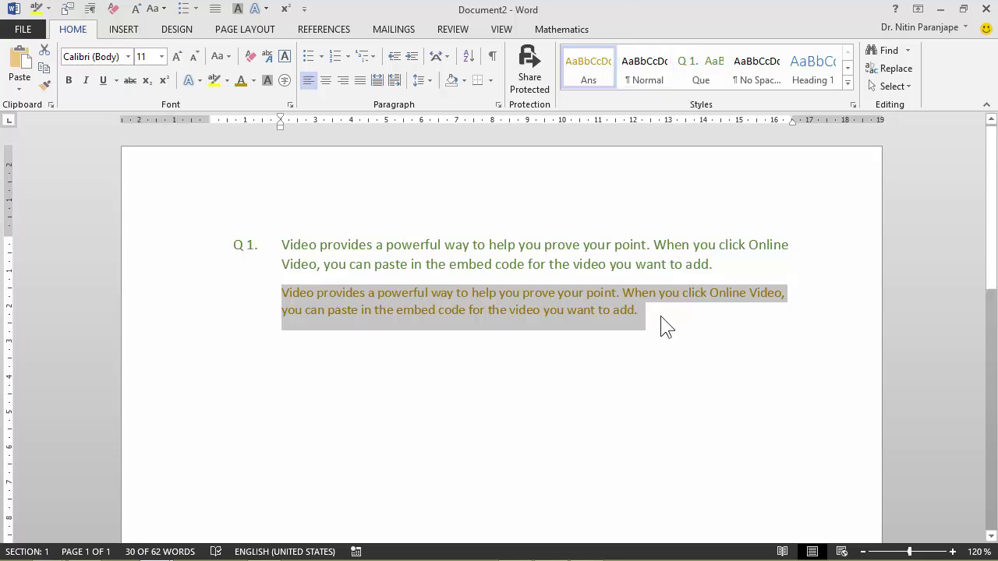
Add Q 2 'Question?' in Que style, followed by a gold 'Answer' line in Ans style
left_click(662, 316)
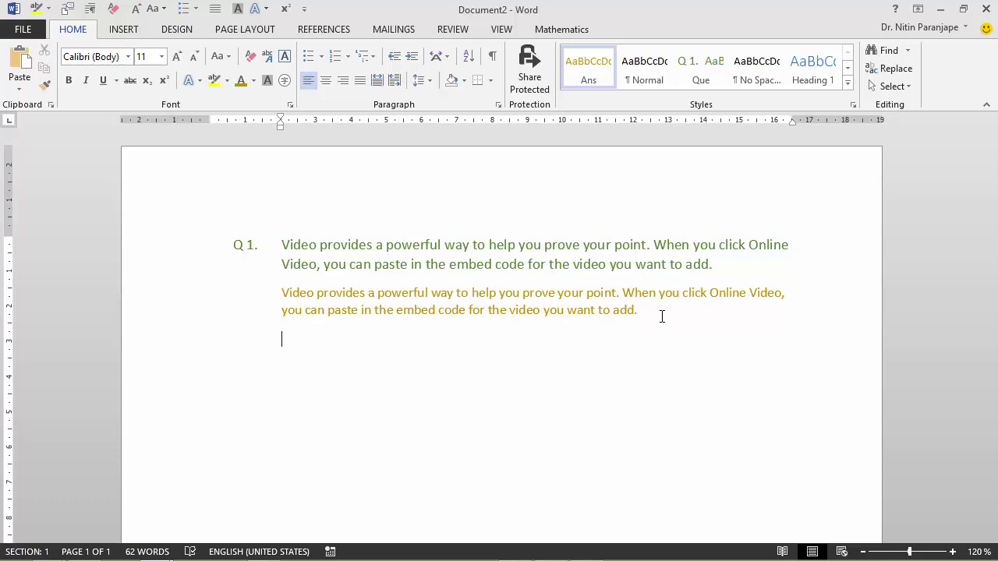
type("Question")
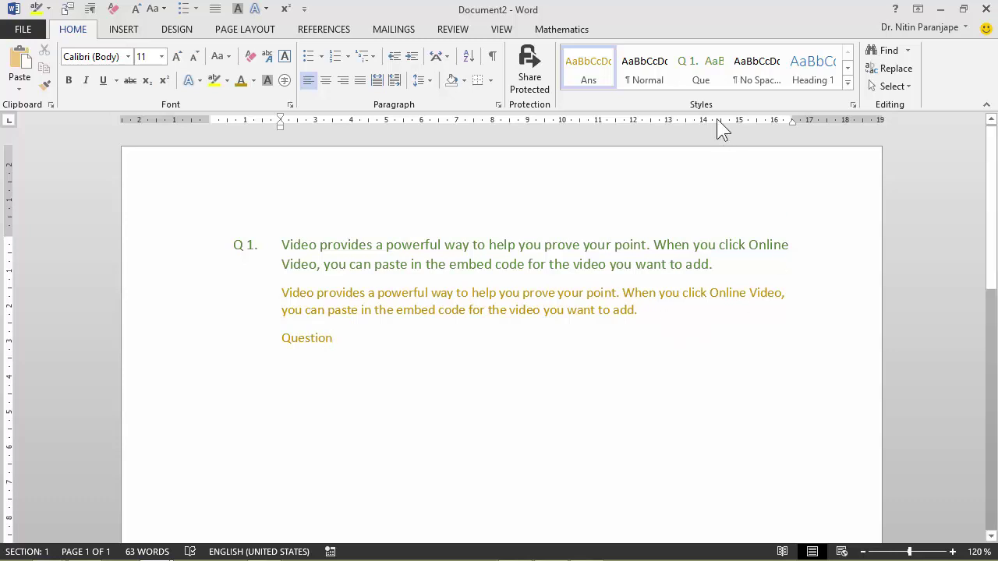
left_click(701, 79)
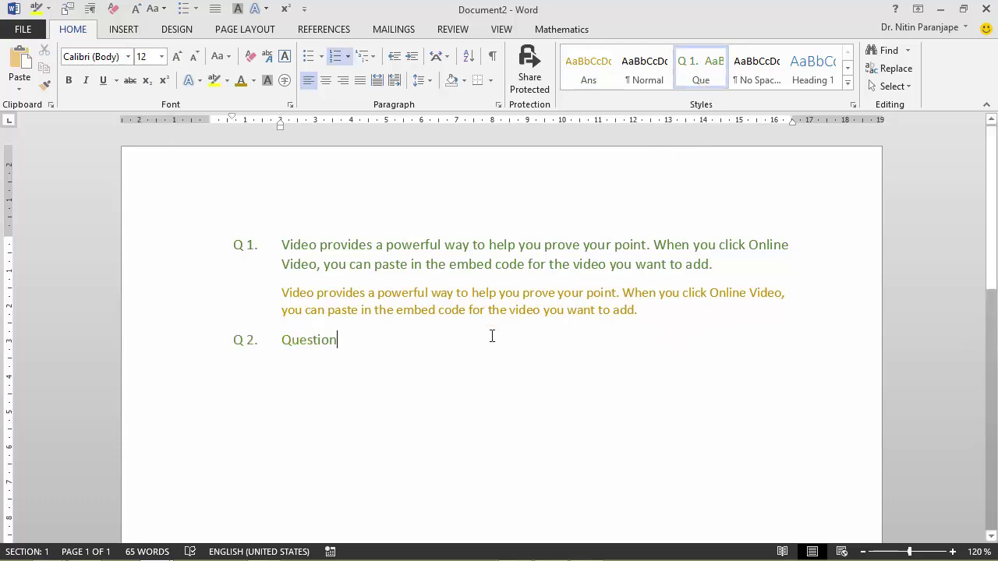
type("?")
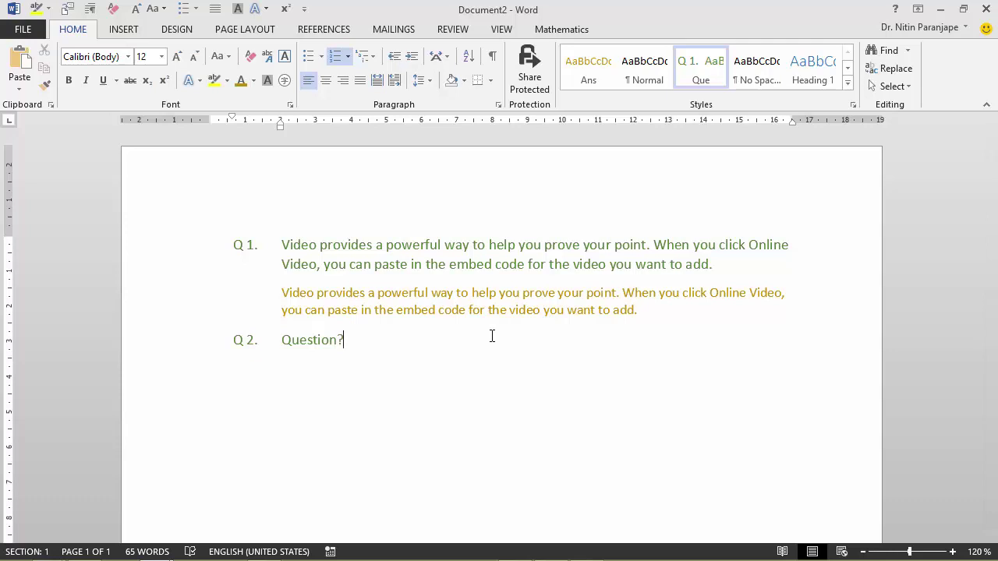
key("Return")
type("Answer")
left_click(573, 82)
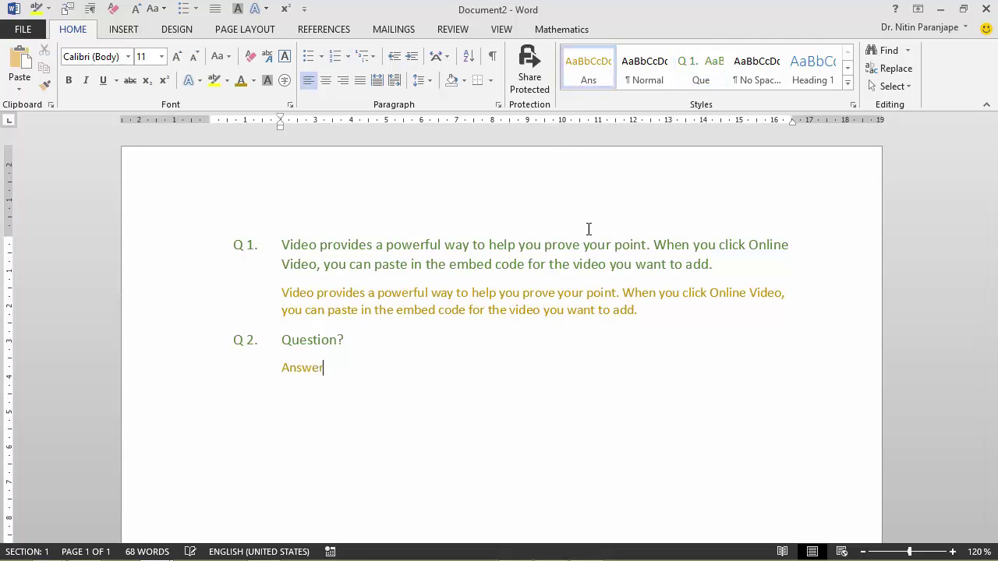
Add Q 3 'Another question' in Que style, followed by an Ans-style line
key("Return")
left_click(696, 77)
type("Ano")
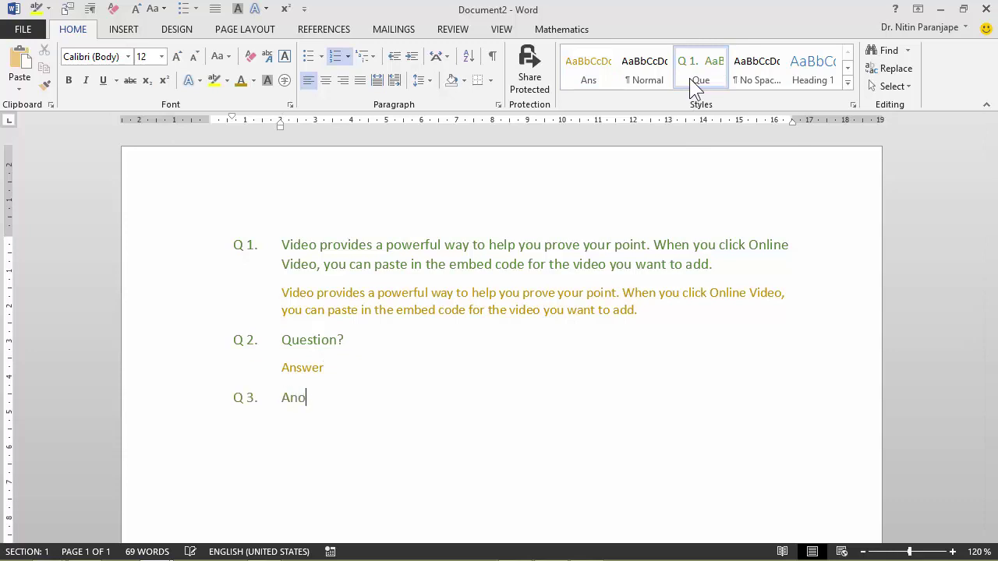
type("ther question")
key("Return")
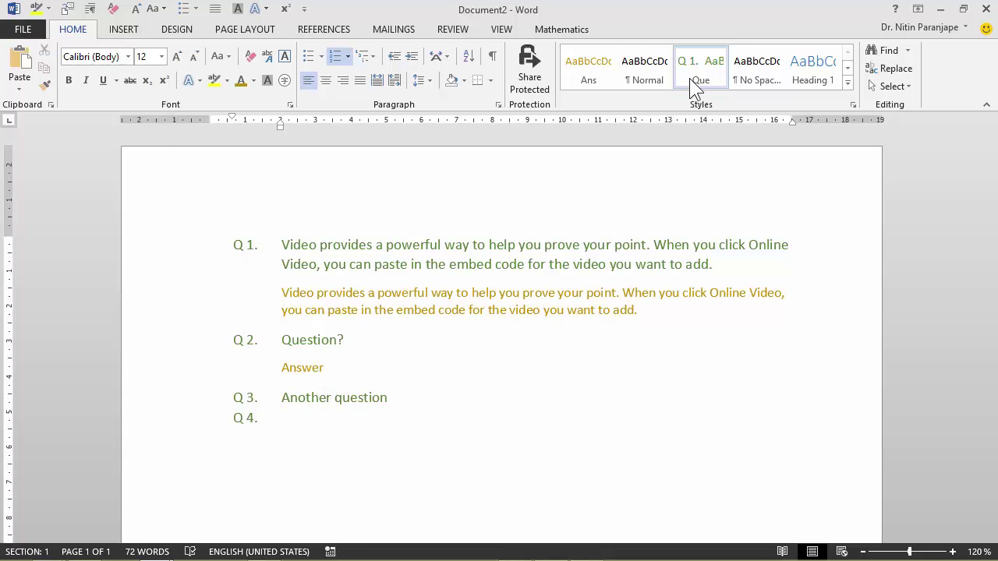
type("Another question")
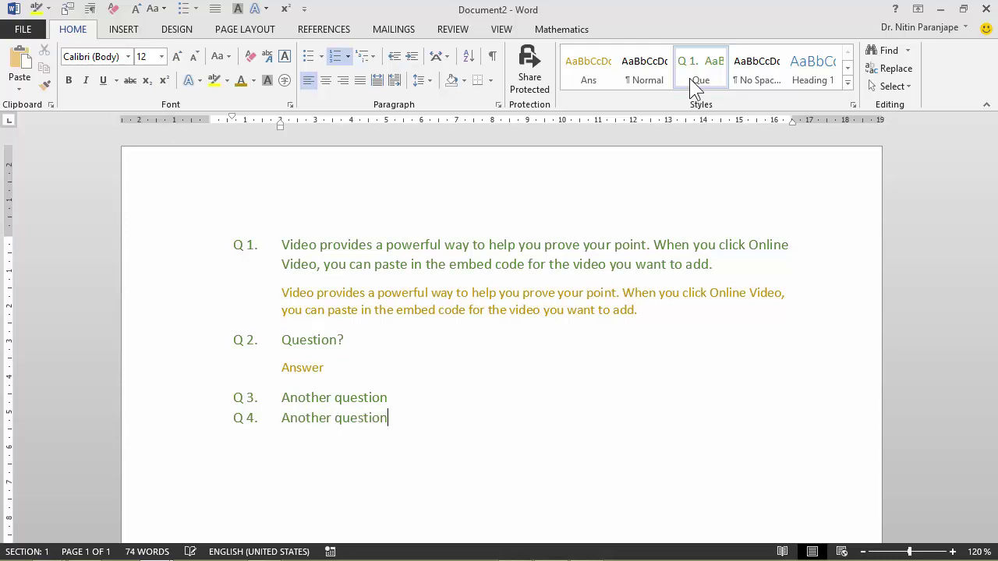
left_click(591, 71)
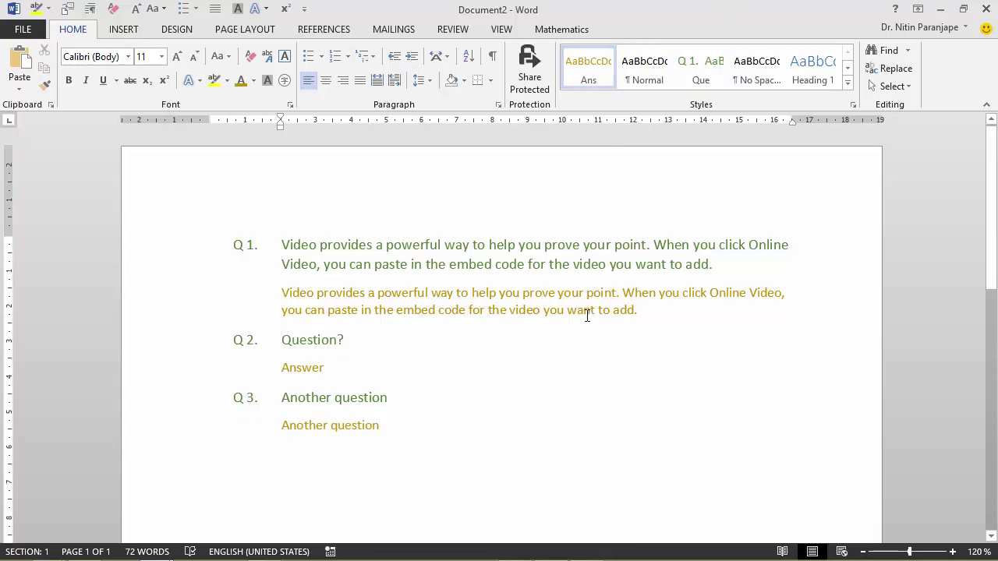
Modify the Que style so its following paragraph style is Ans
right_click(698, 81)
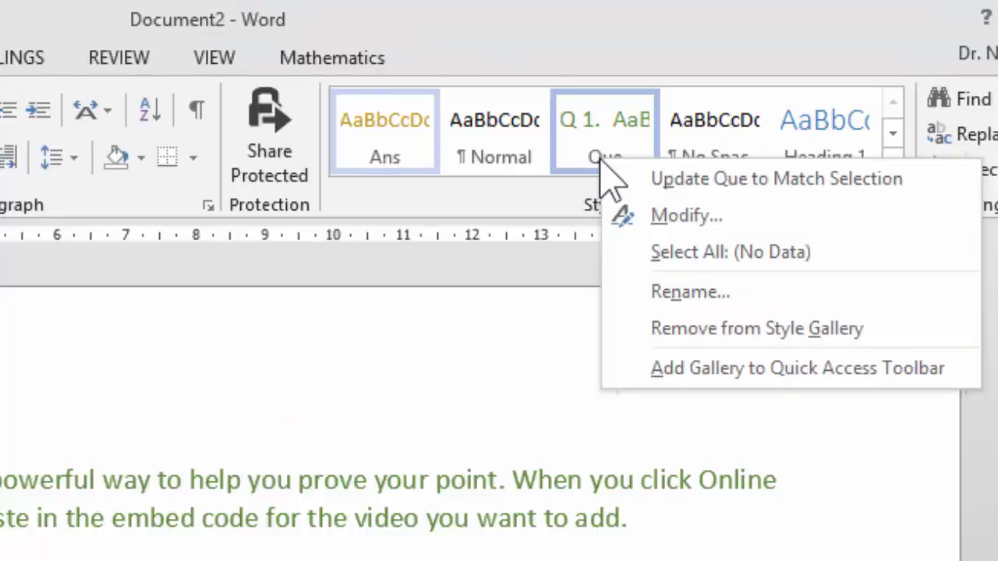
left_click(641, 217)
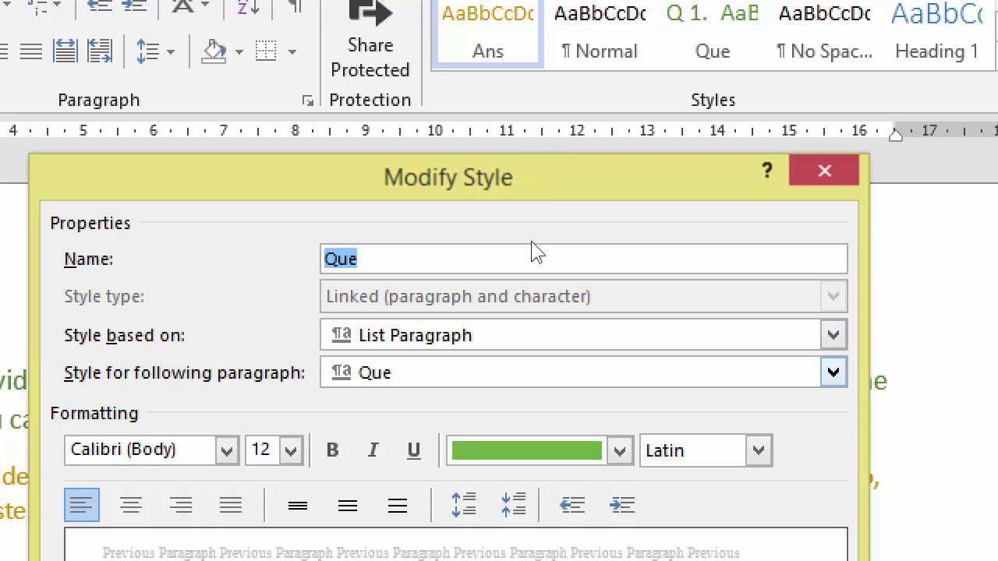
key("alt+s")
key("alt+Down")
key("Up")
key("Up")
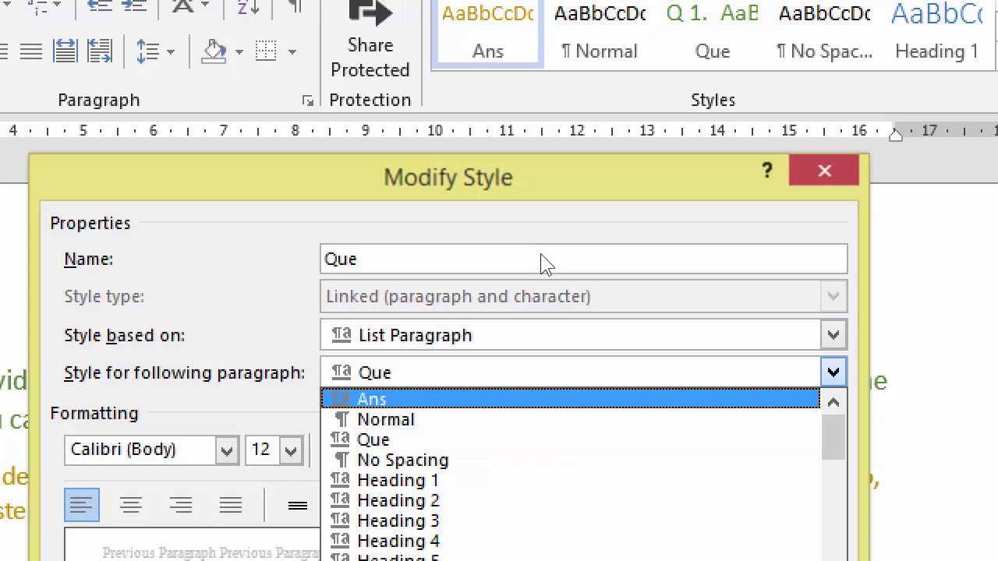
key("Return")
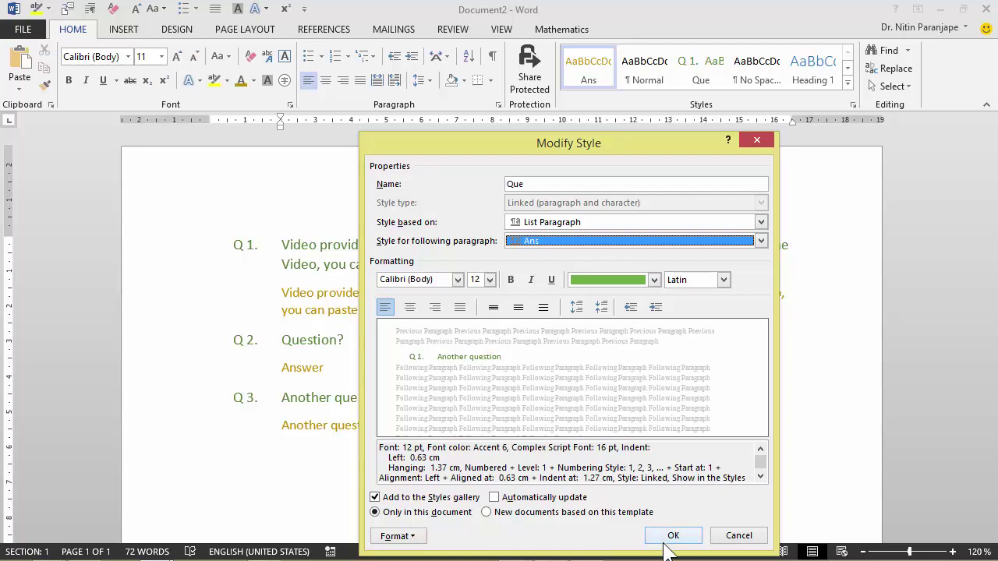
left_click(665, 544)
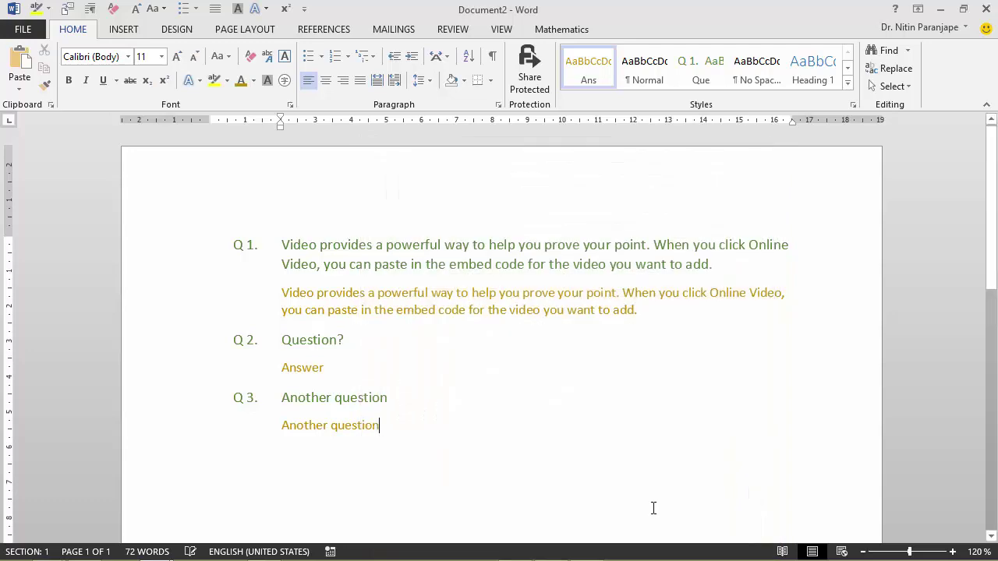
Modify the Ans style, choosing Que as its 'Style for following paragraph'
right_click(586, 79)
left_click(635, 109)
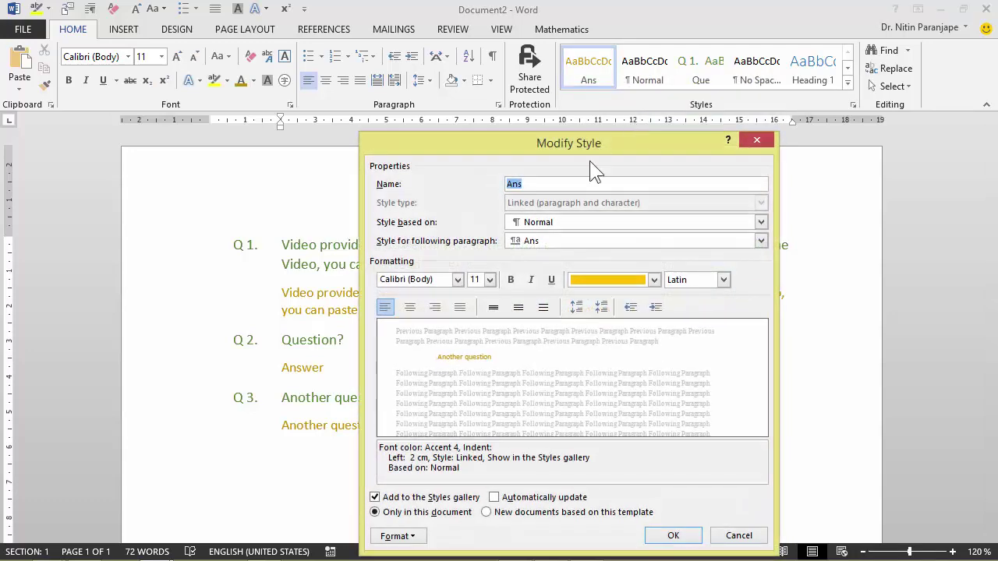
left_click(537, 243)
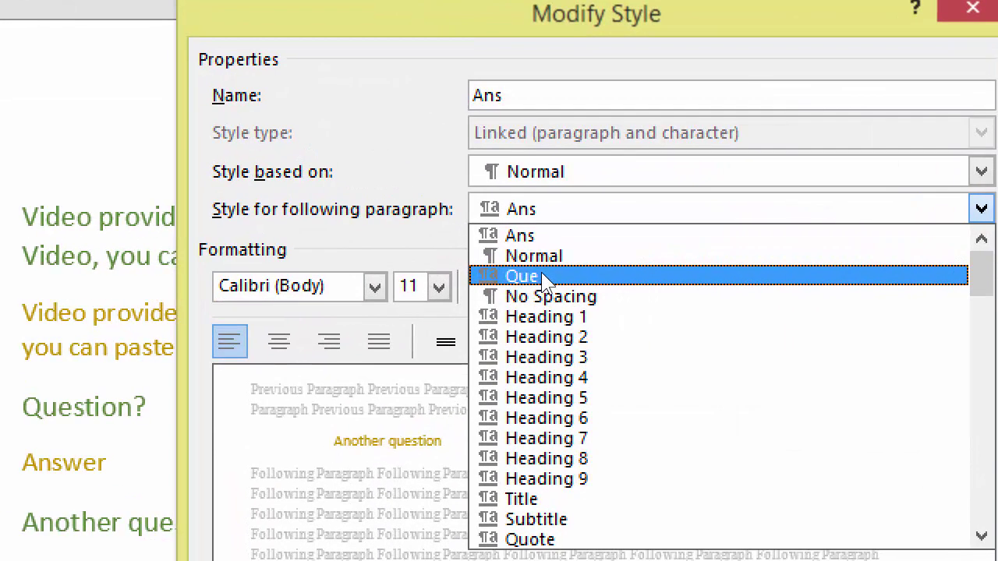
left_click(543, 276)
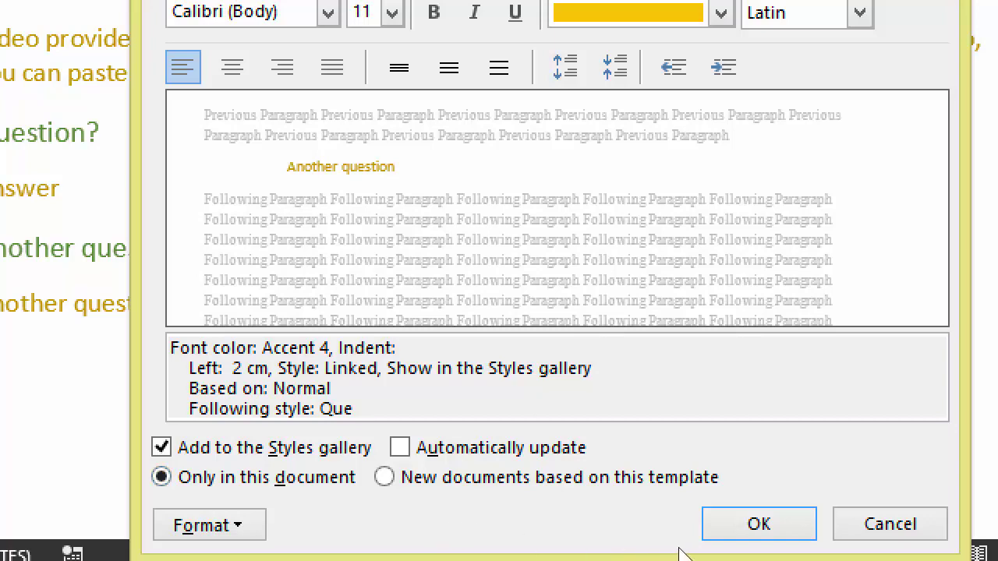
Save the gold Ans style changes and type the answer 'fd', starting question Q 5
left_click(713, 534)
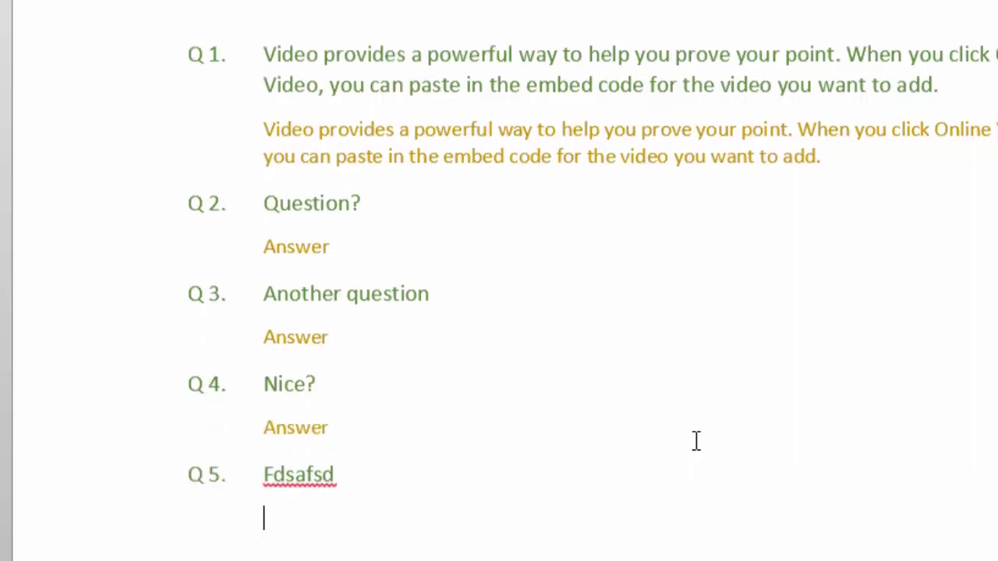
type("fd")
Enter placeholder questions and answers for Q 5 and Q 6, letting styles alternate, then begin Q 7
key("Return")
type("fds")
key("Return")
type("fds")
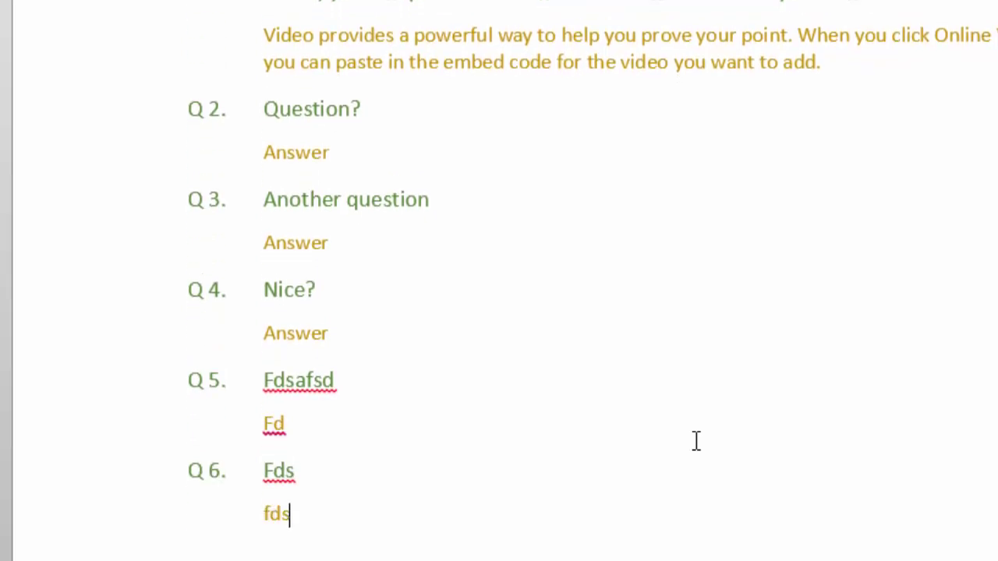
key("Return")
type("fds")
key("Return")
type("fdsfds")
key("Return")
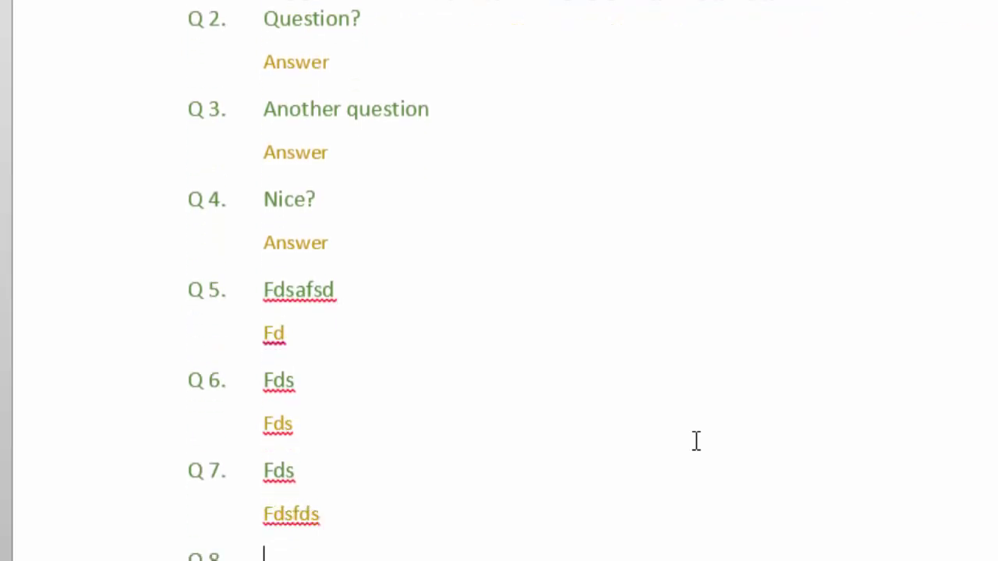